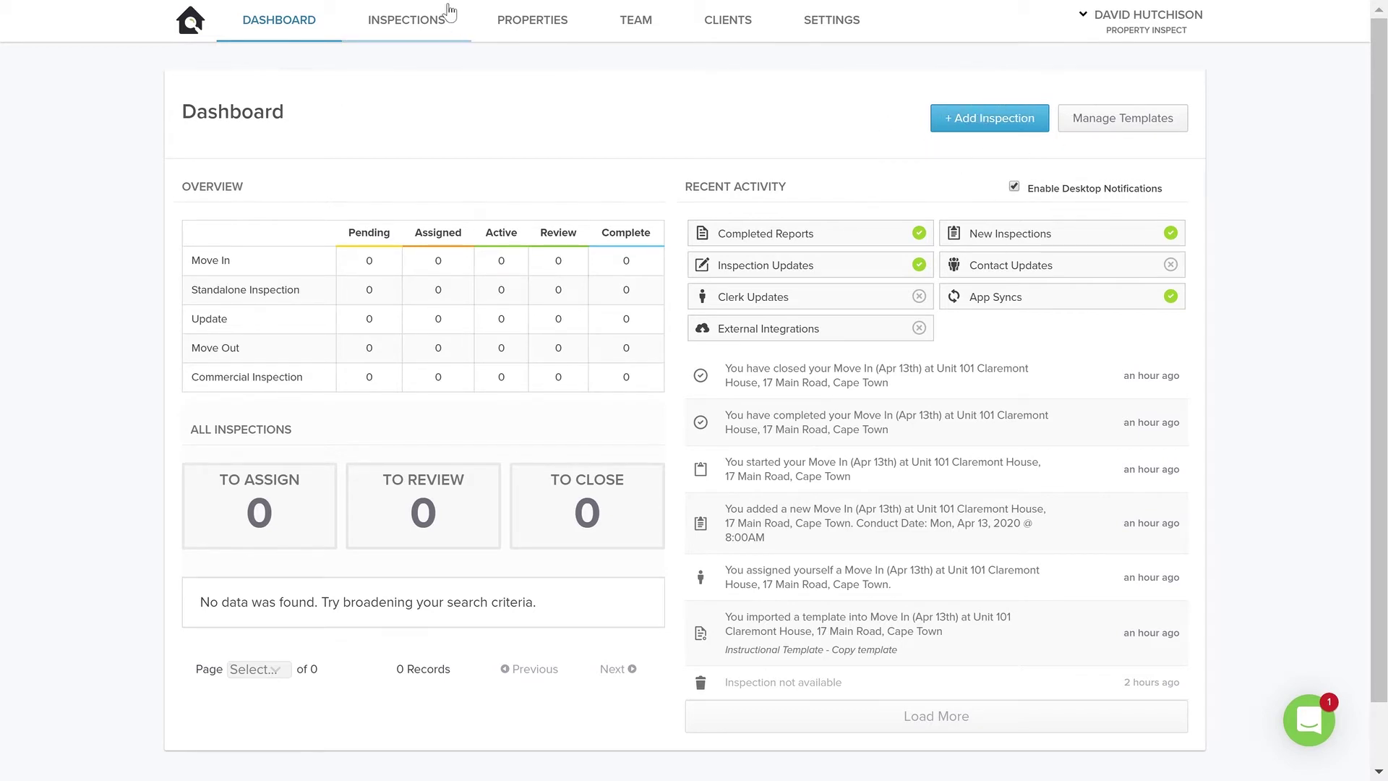
Look through the Inspections list, Properties list and Unit 101 Claremont House page, then return to the Dashboard.
{"action": "left_click", "coordinate": [405, 22]}
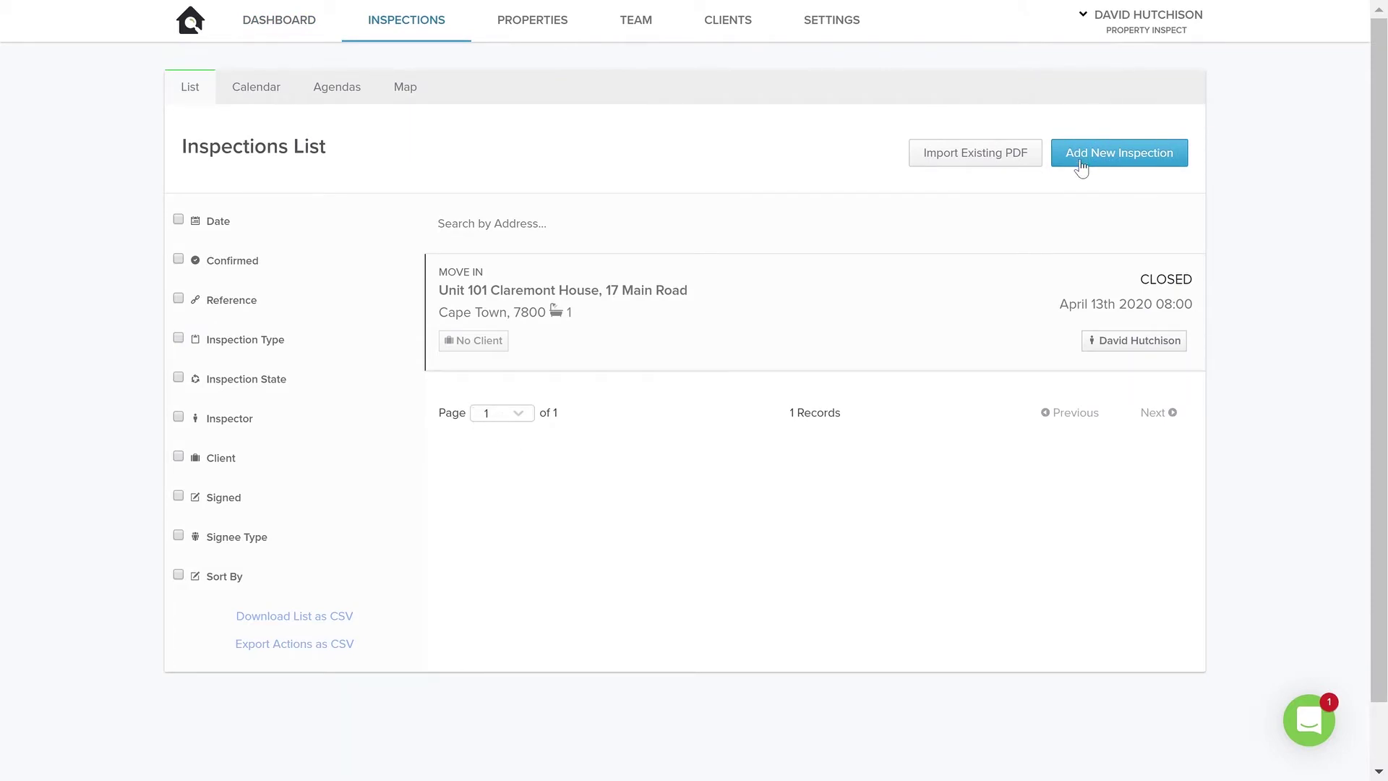
{"action": "left_click", "coordinate": [537, 21]}
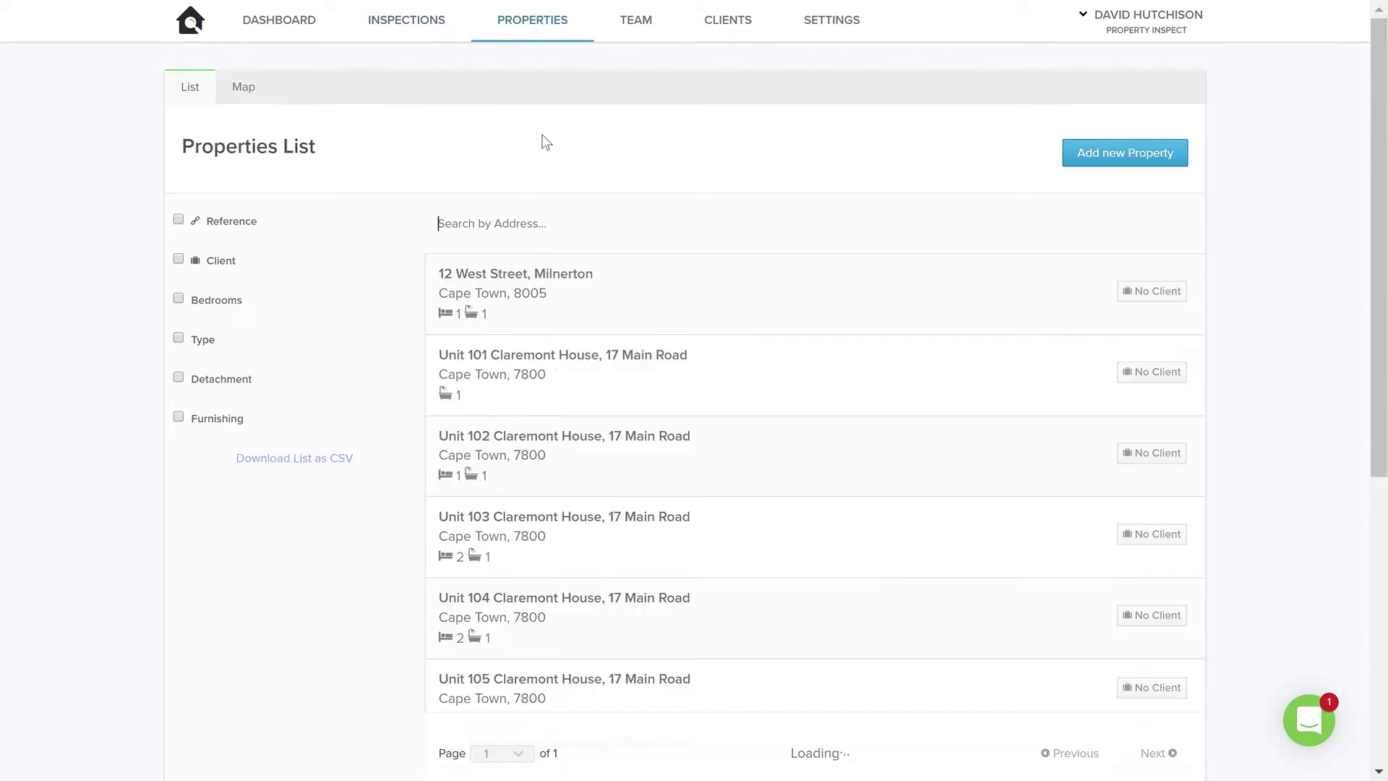
{"action": "left_click", "coordinate": [513, 360]}
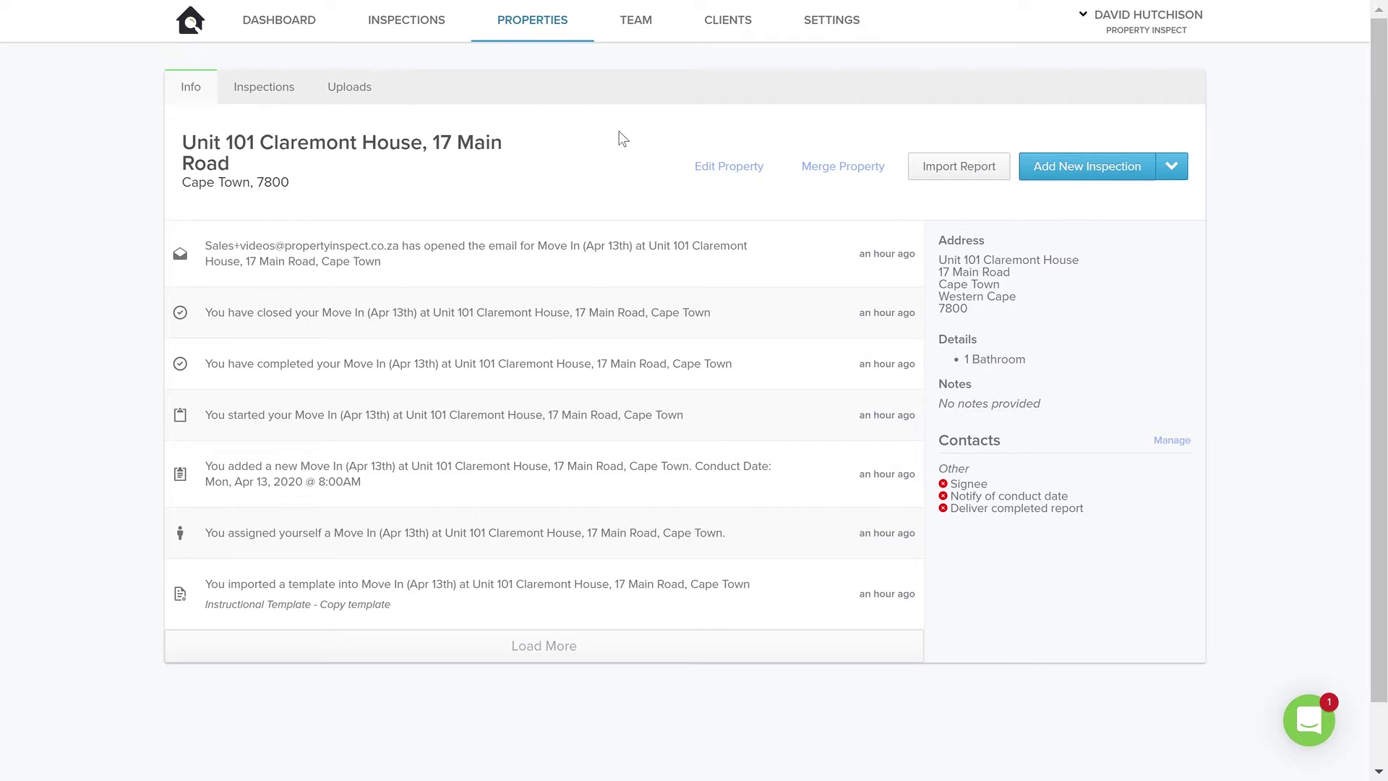
{"action": "left_click", "coordinate": [285, 25]}
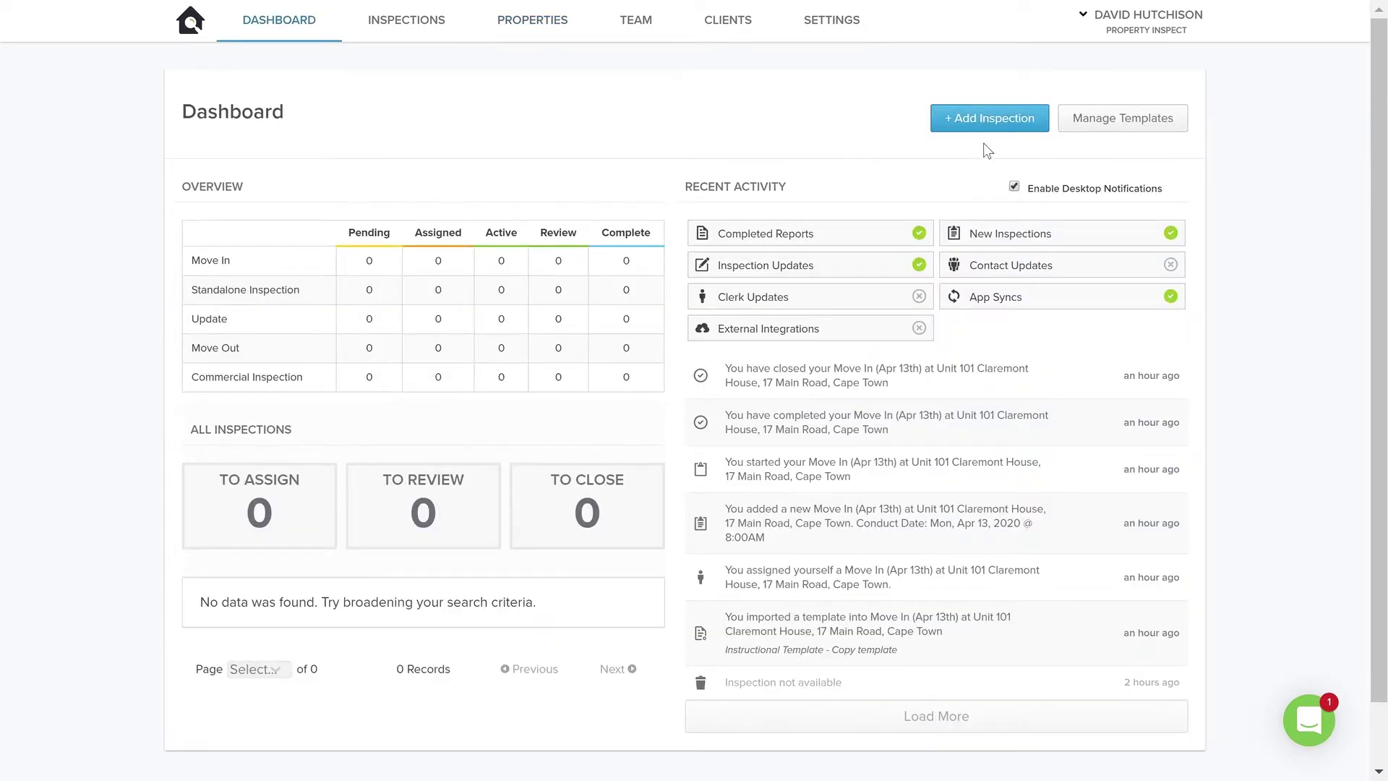
Start a new inspection and choose to select an existing property.
{"action": "left_click", "coordinate": [987, 124]}
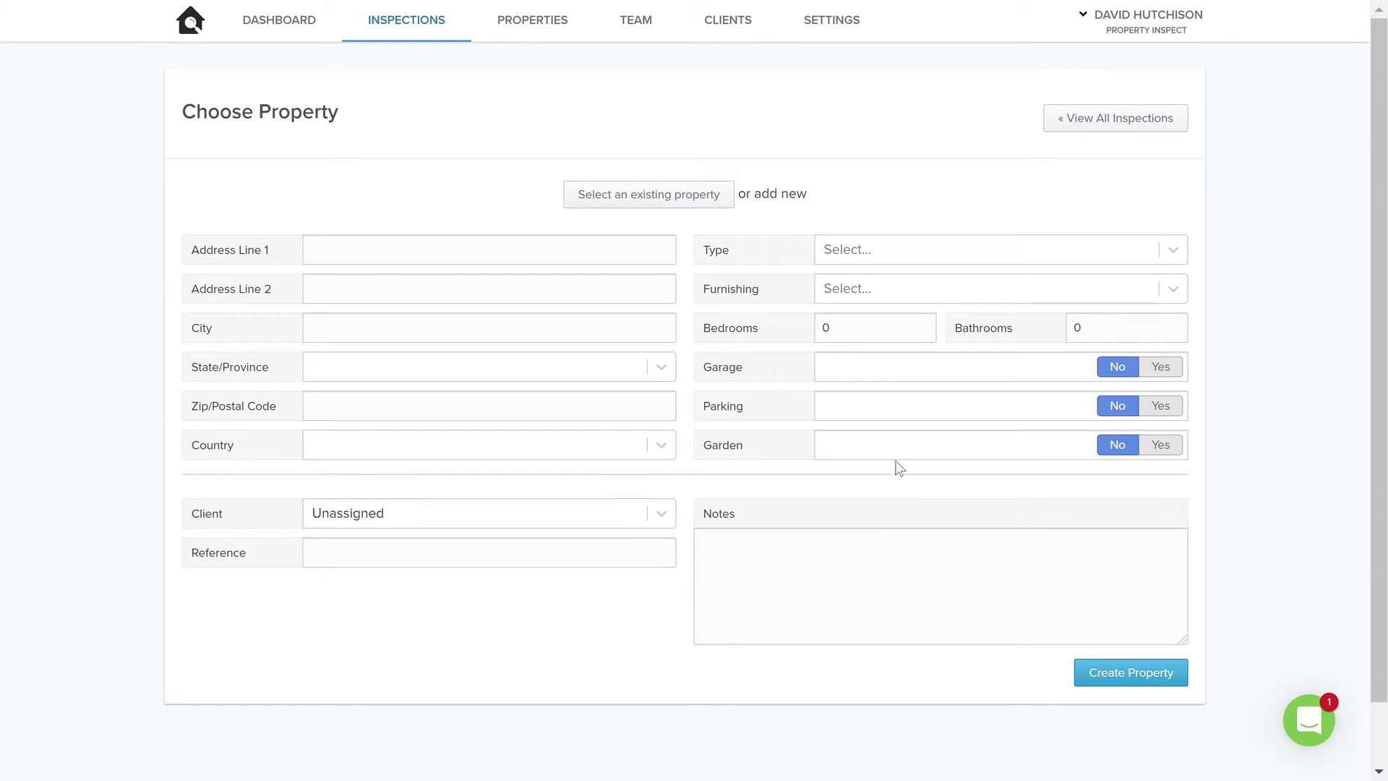
{"action": "left_click", "coordinate": [660, 205]}
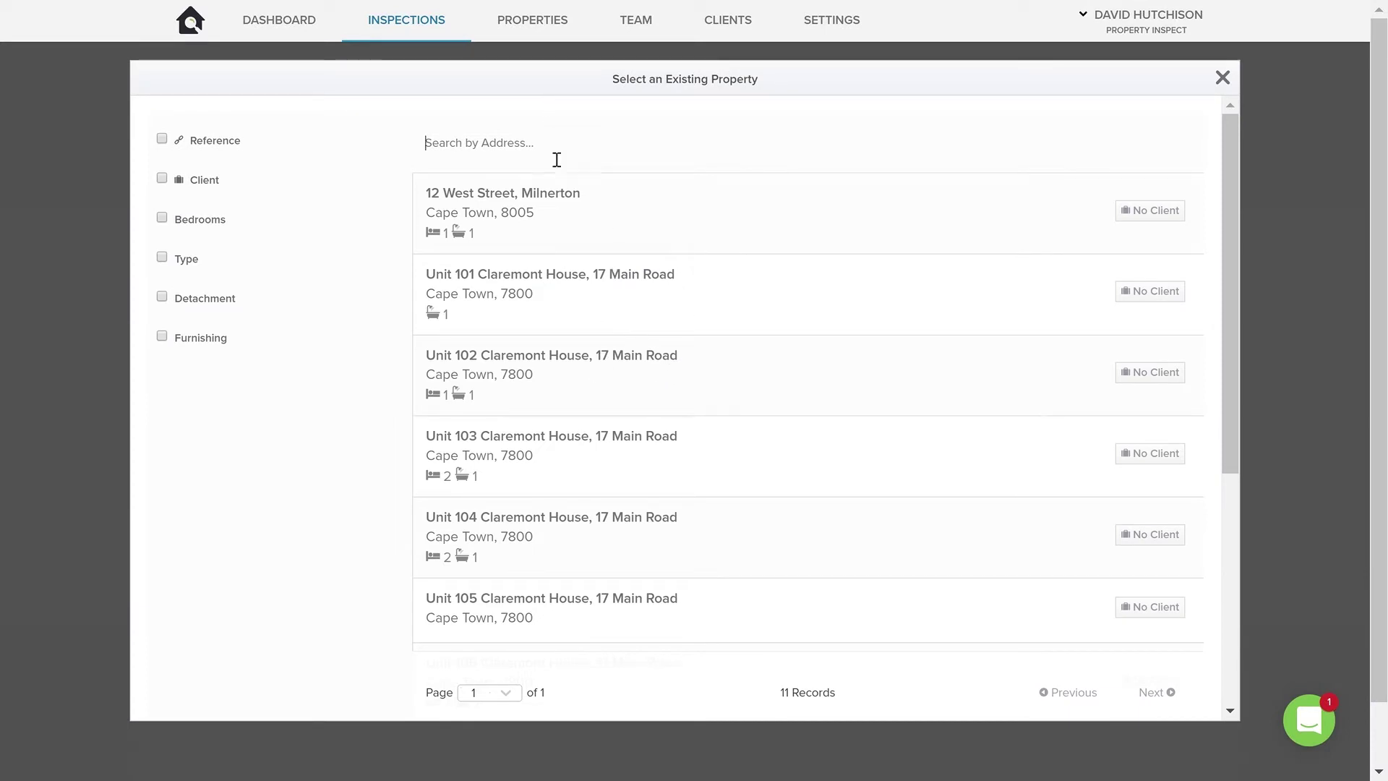
Choose Unit 102 Claremont House and keep Move In as the report type.
{"action": "left_click", "coordinate": [472, 372]}
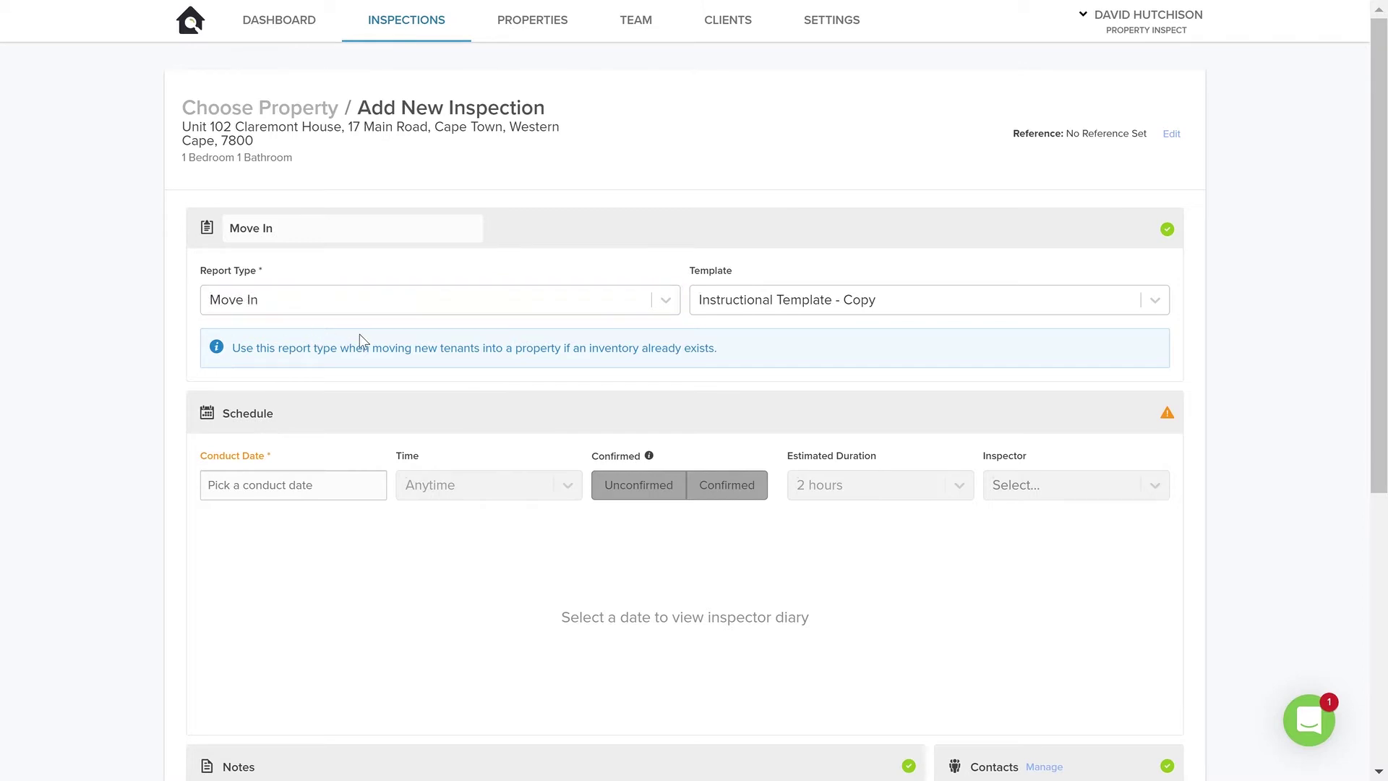
{"action": "left_click", "coordinate": [666, 301]}
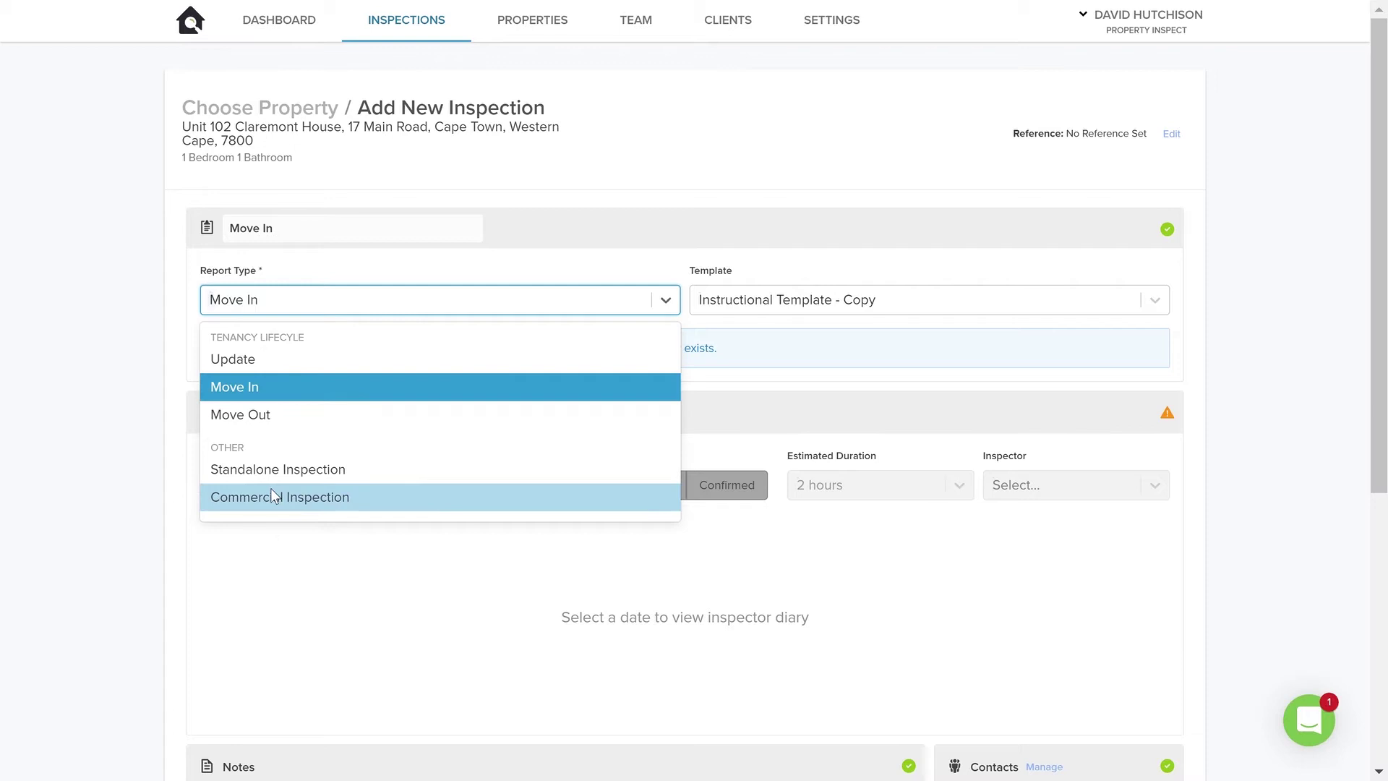
{"action": "left_click", "coordinate": [266, 391]}
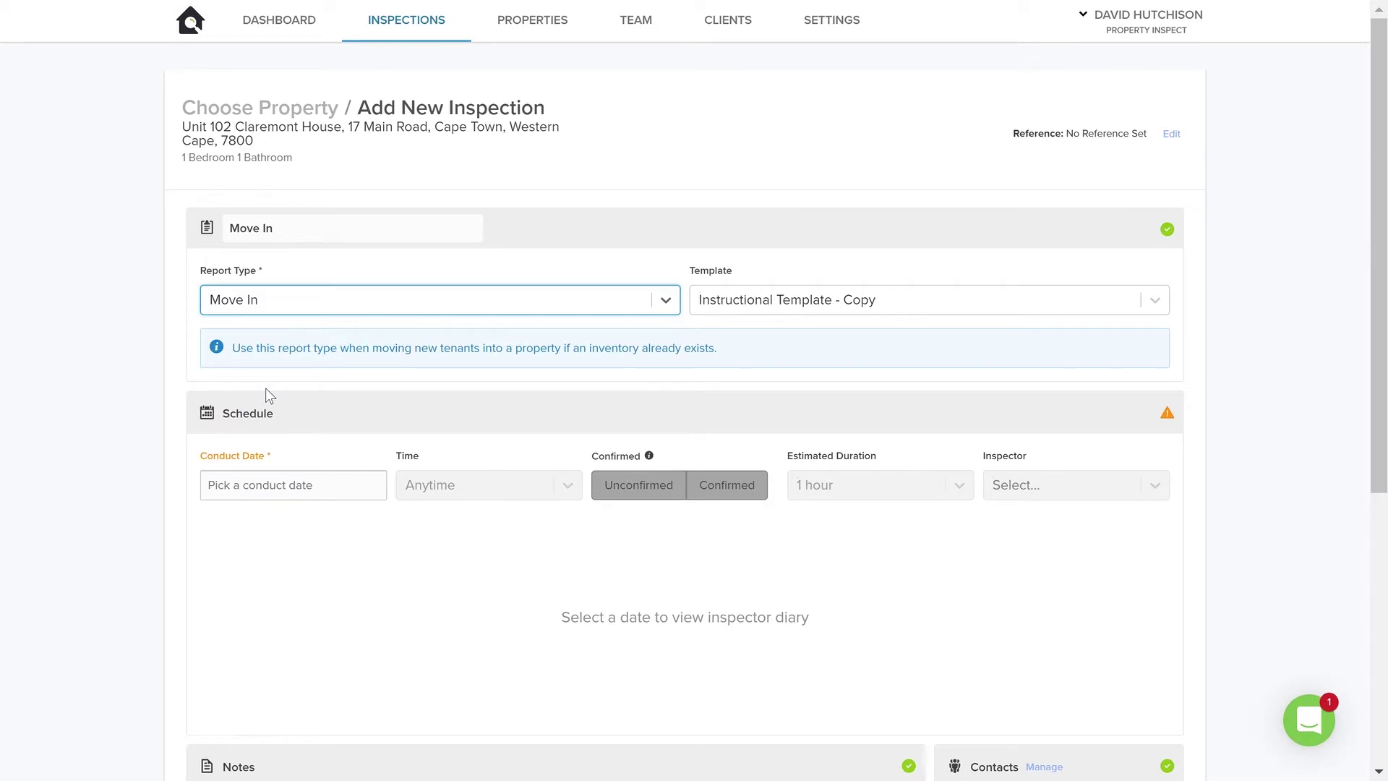
Apply the Move In / Move Out (sample SIMPLE) template.
{"action": "left_click", "coordinate": [883, 314]}
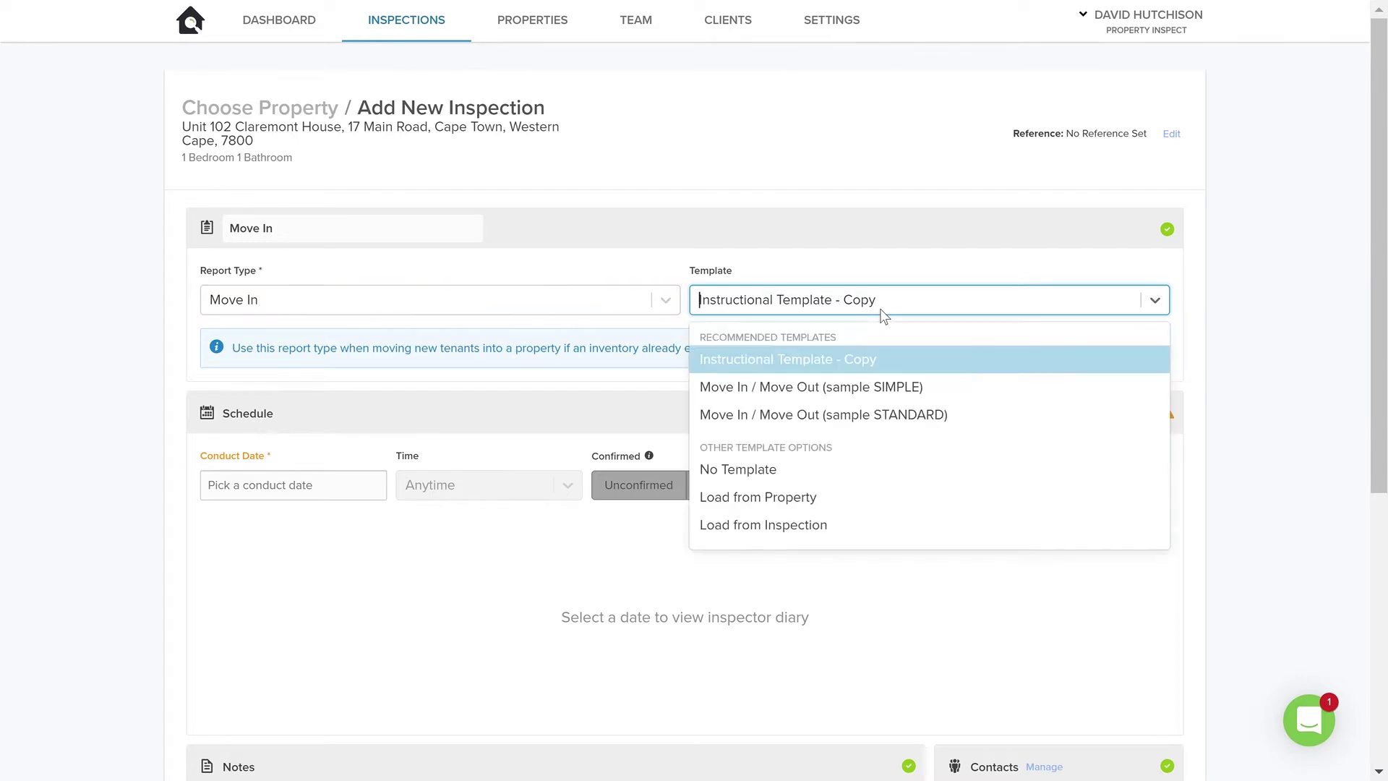
{"action": "left_click", "coordinate": [774, 388]}
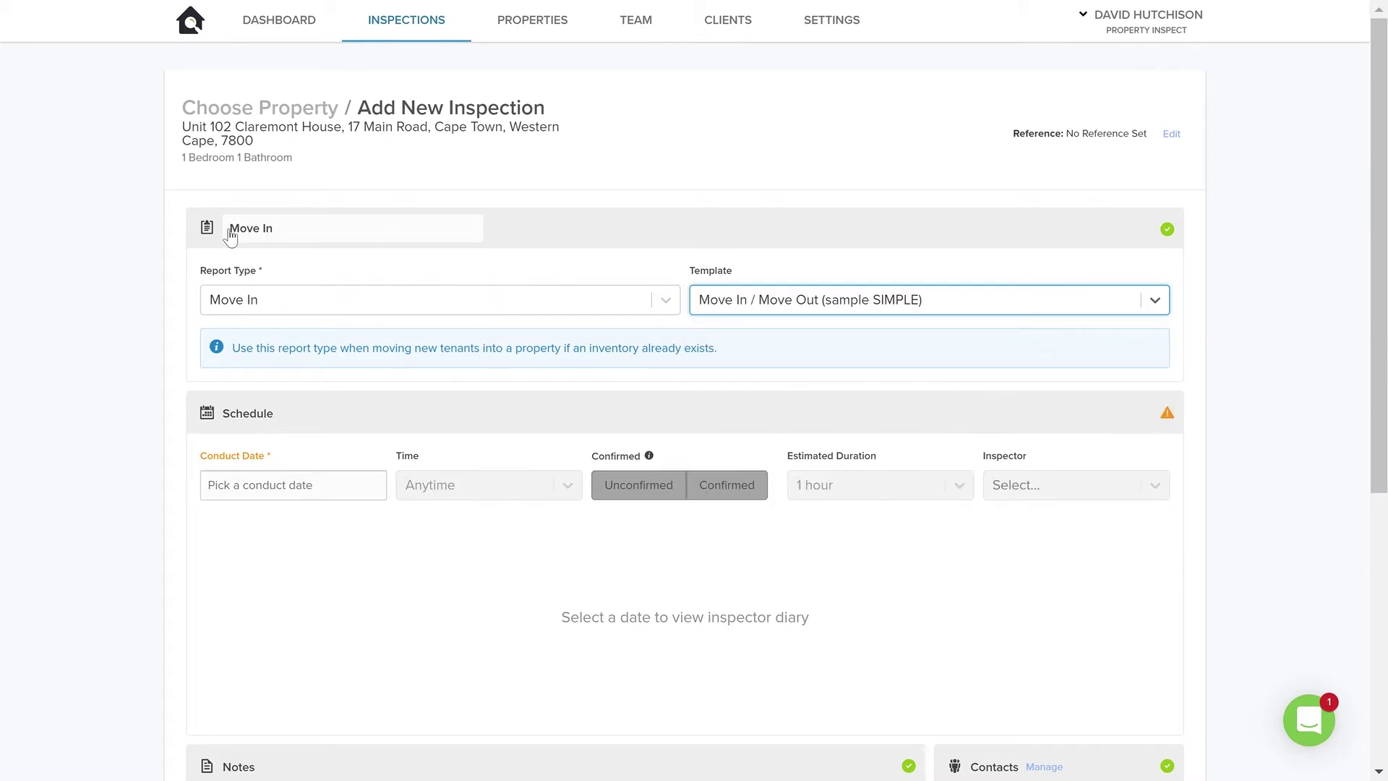
{"action": "scroll", "coordinate": [825, 361], "scroll_direction": "down", "scroll_amount": 3}
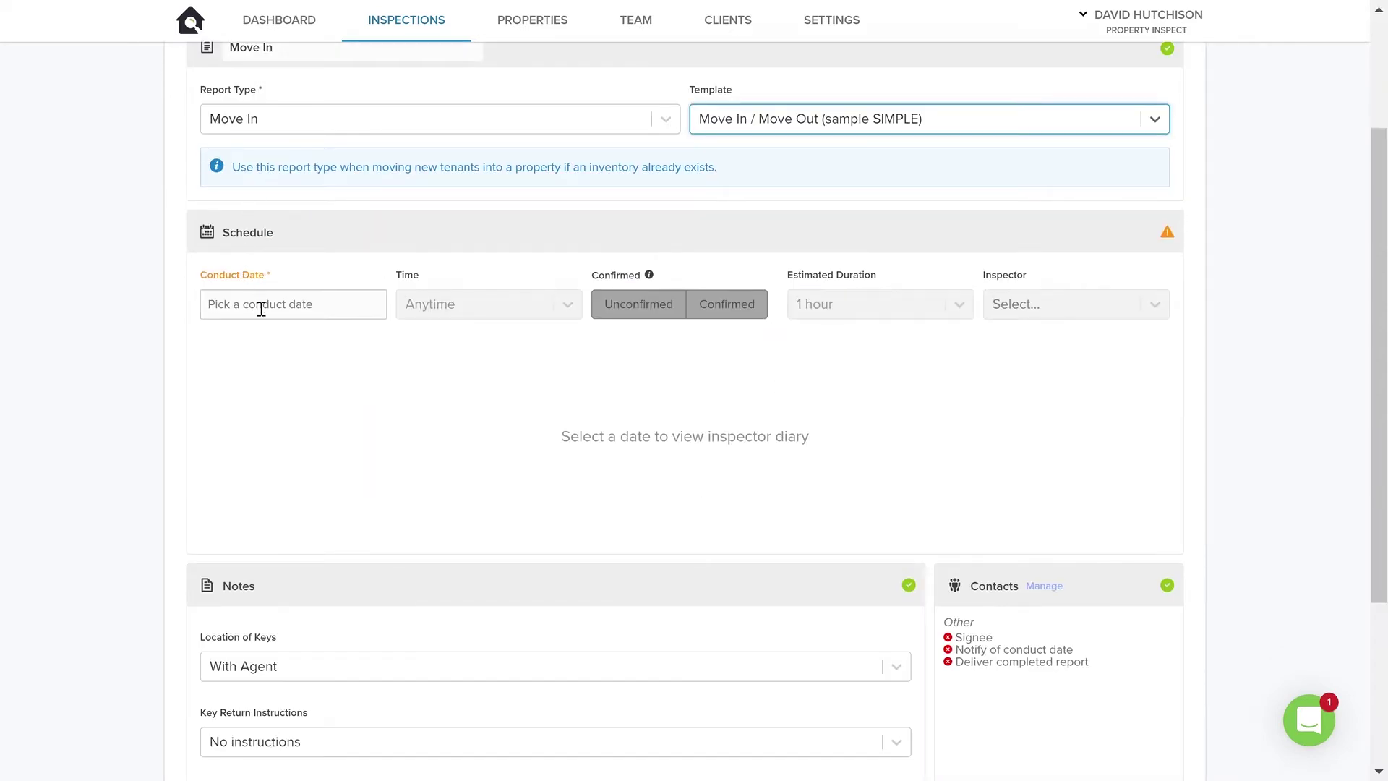
Schedule the inspection for 30 April 2020 at 10:00 and assign the available inspector.
{"action": "left_click", "coordinate": [265, 313]}
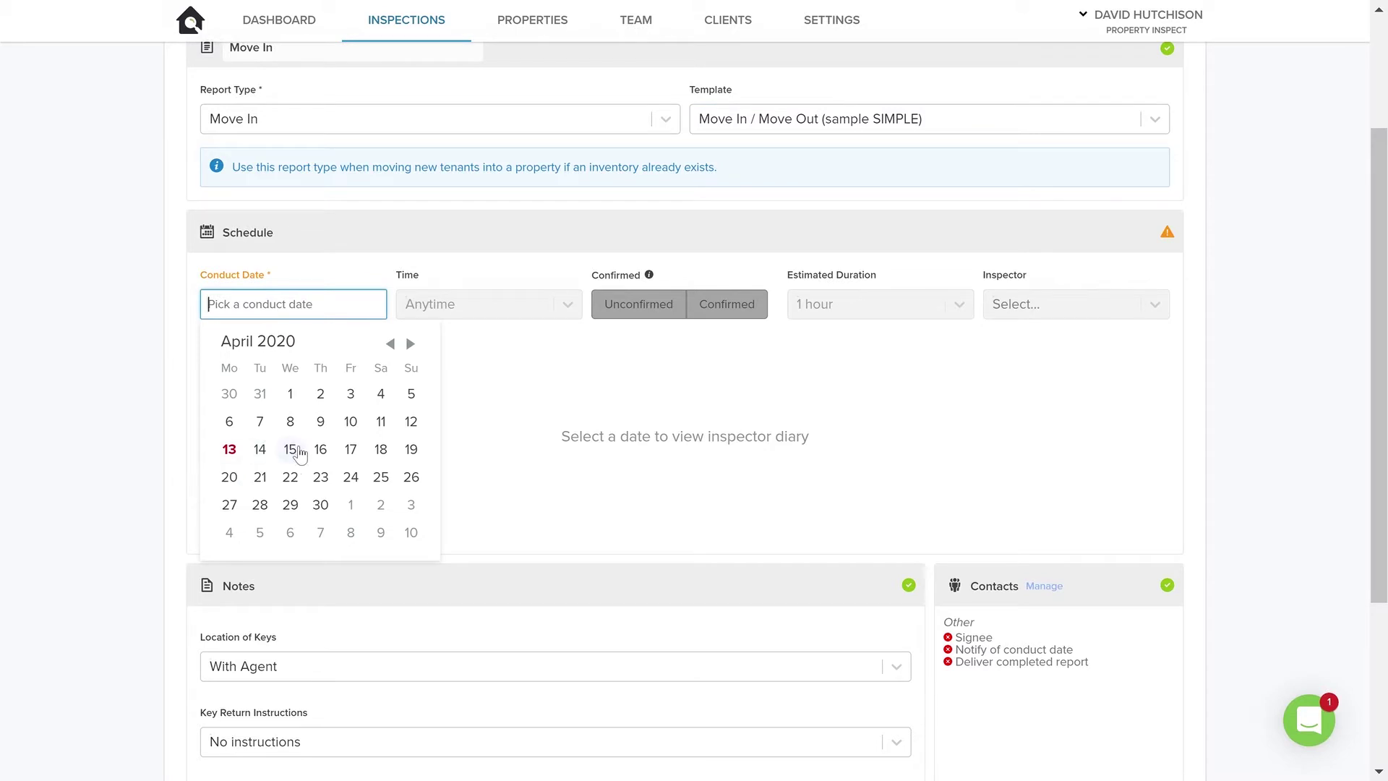
{"action": "left_click", "coordinate": [320, 505]}
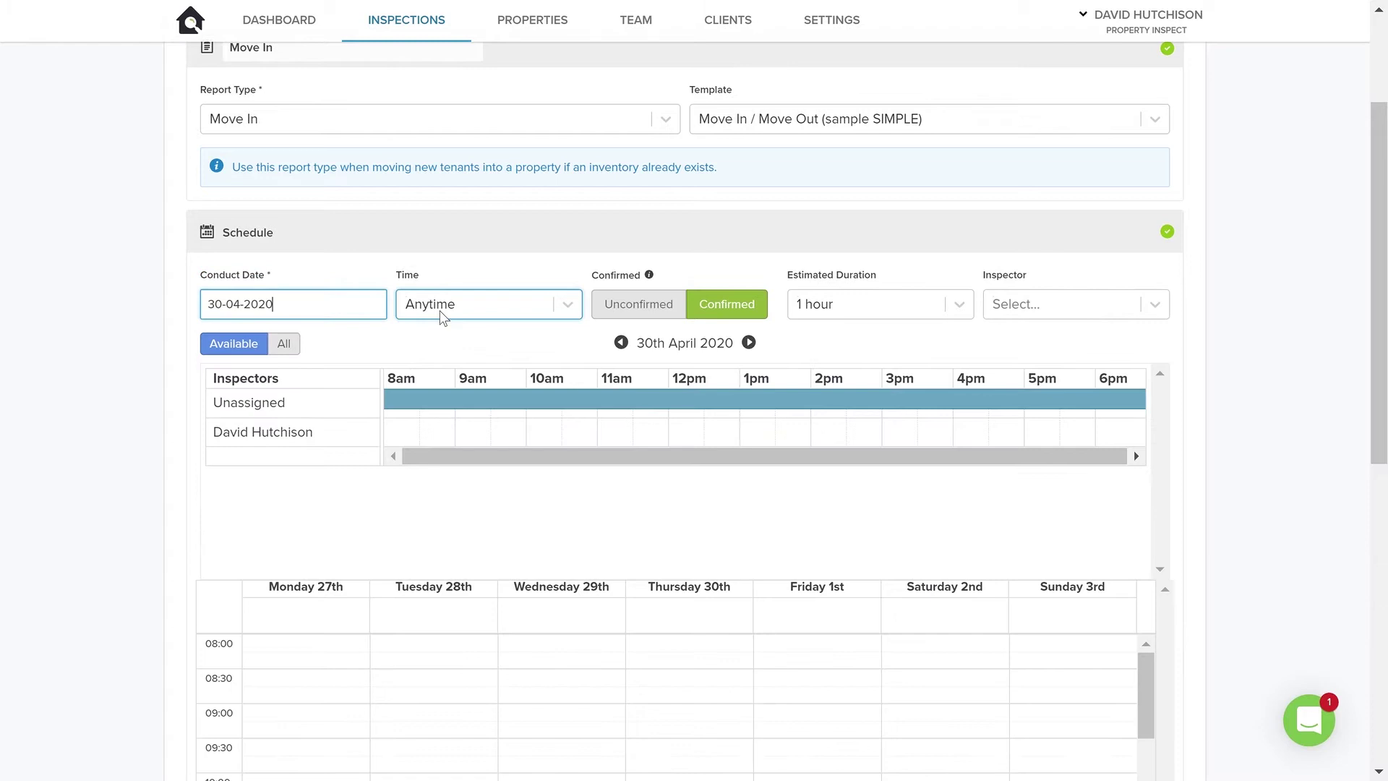
{"action": "left_click", "coordinate": [435, 316]}
{"action": "scroll", "coordinate": [454, 506], "scroll_direction": "down", "scroll_amount": 3}
{"action": "left_click", "coordinate": [451, 521]}
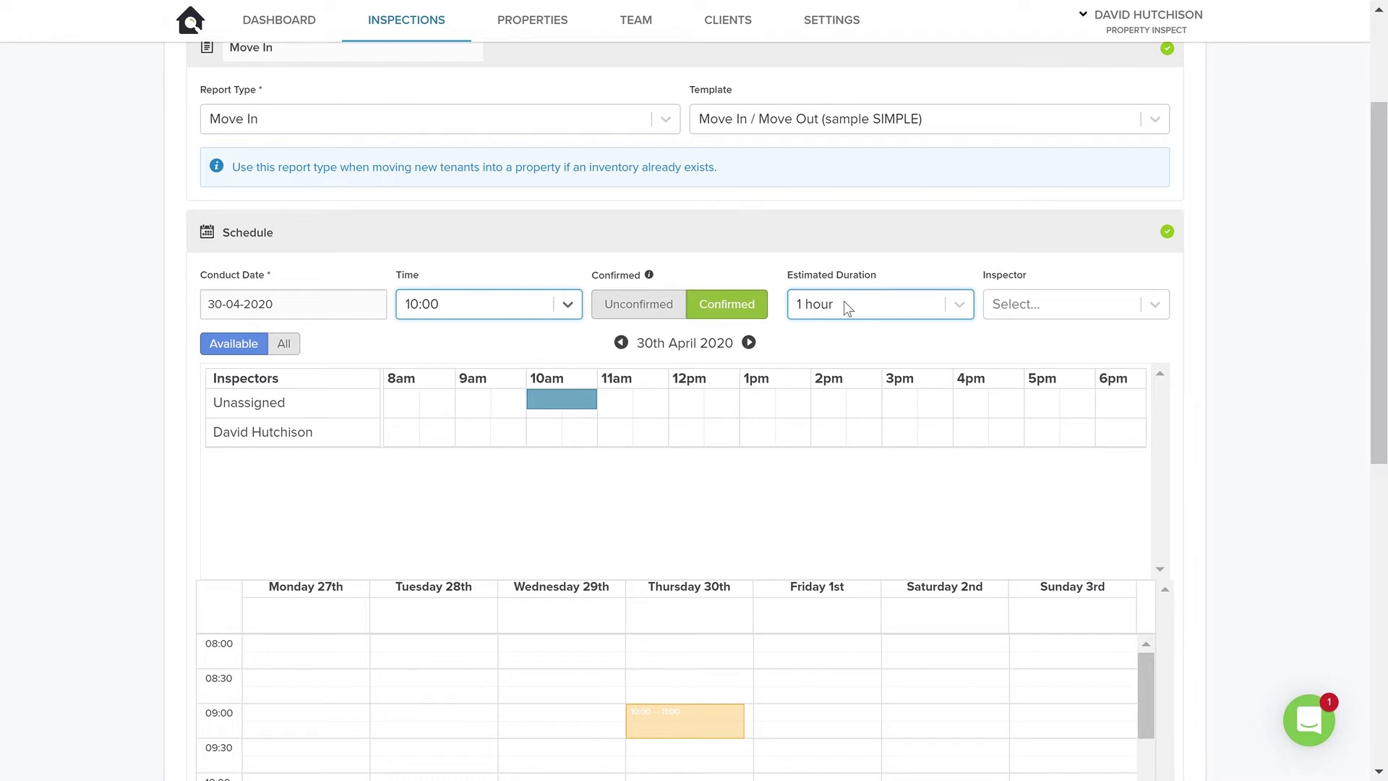
{"action": "left_click", "coordinate": [1074, 303]}
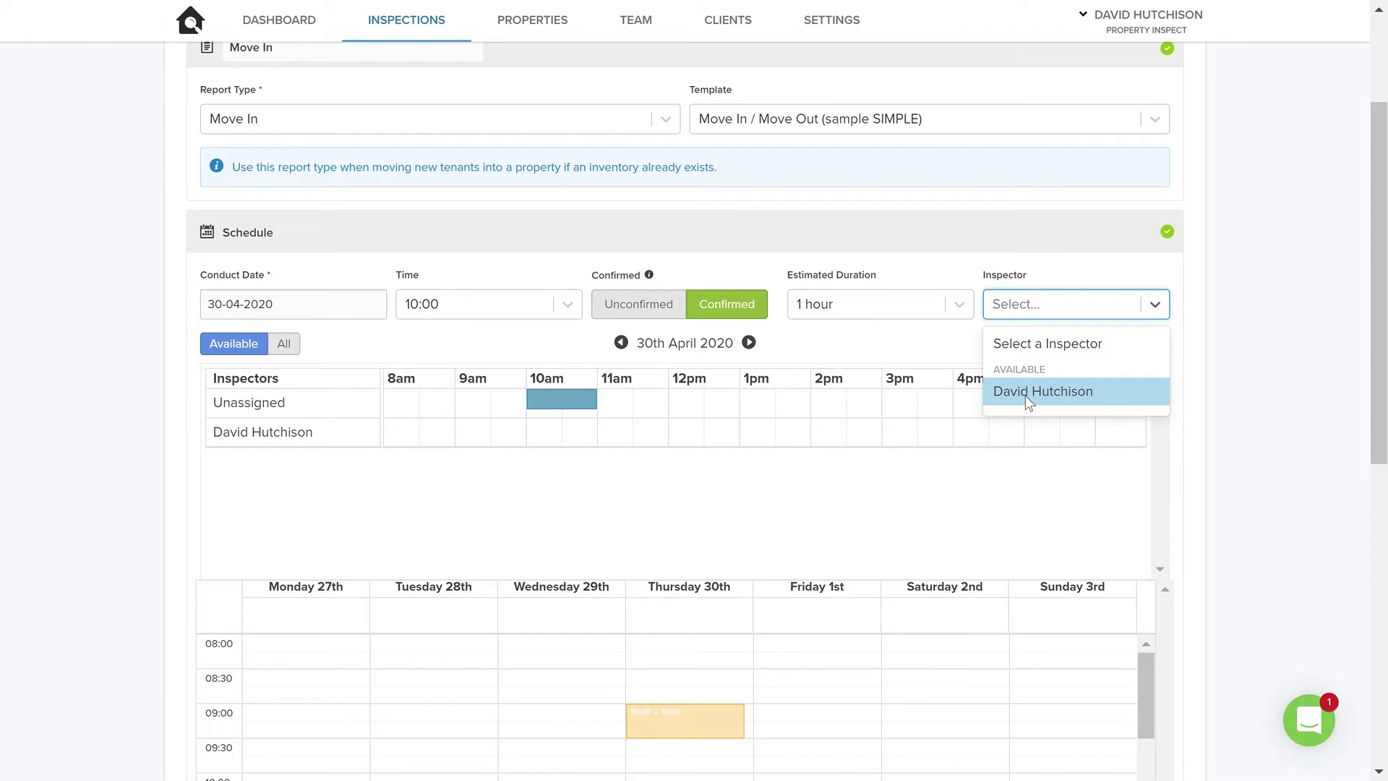
{"action": "left_click", "coordinate": [1027, 395]}
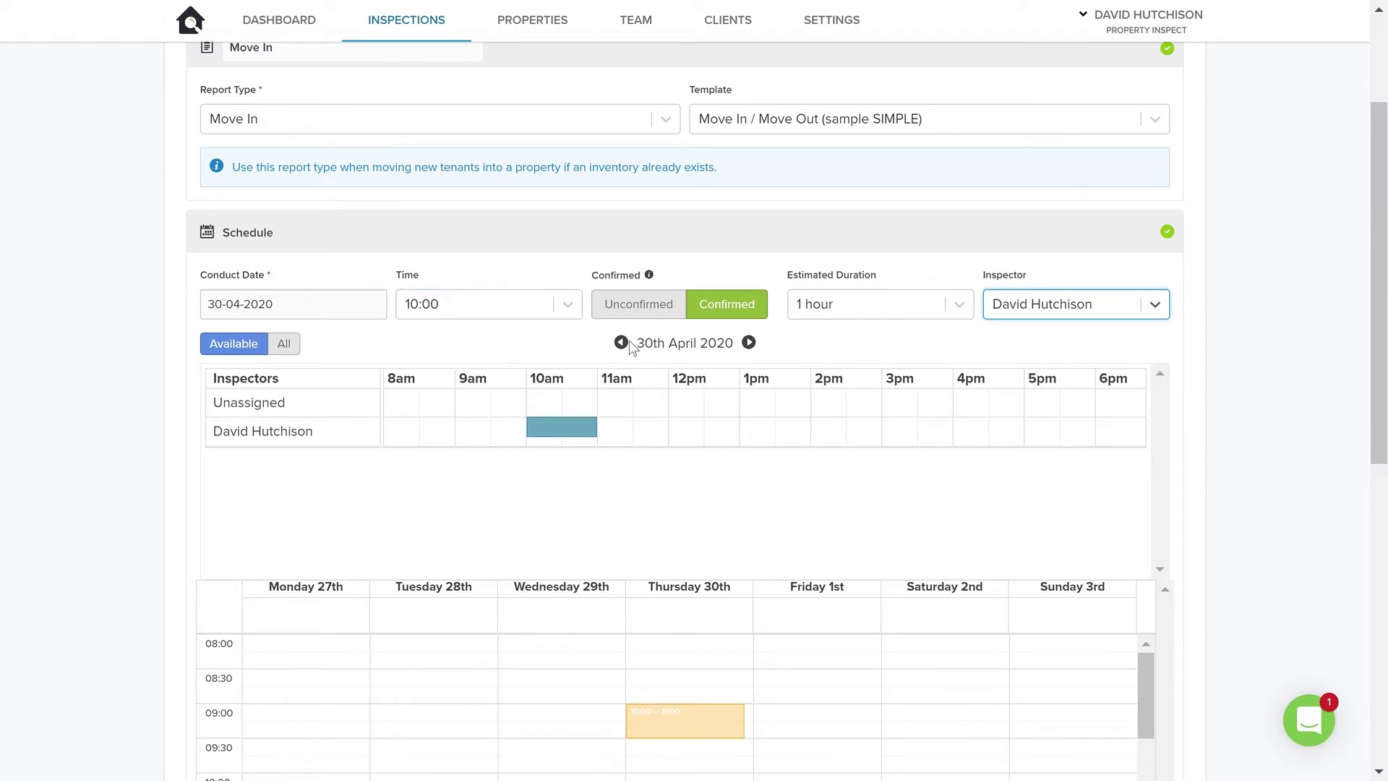
Set the keys location to At Property and the return instruction to Hand keys to tenants.
{"action": "scroll", "coordinate": [719, 358], "scroll_direction": "down", "scroll_amount": 4}
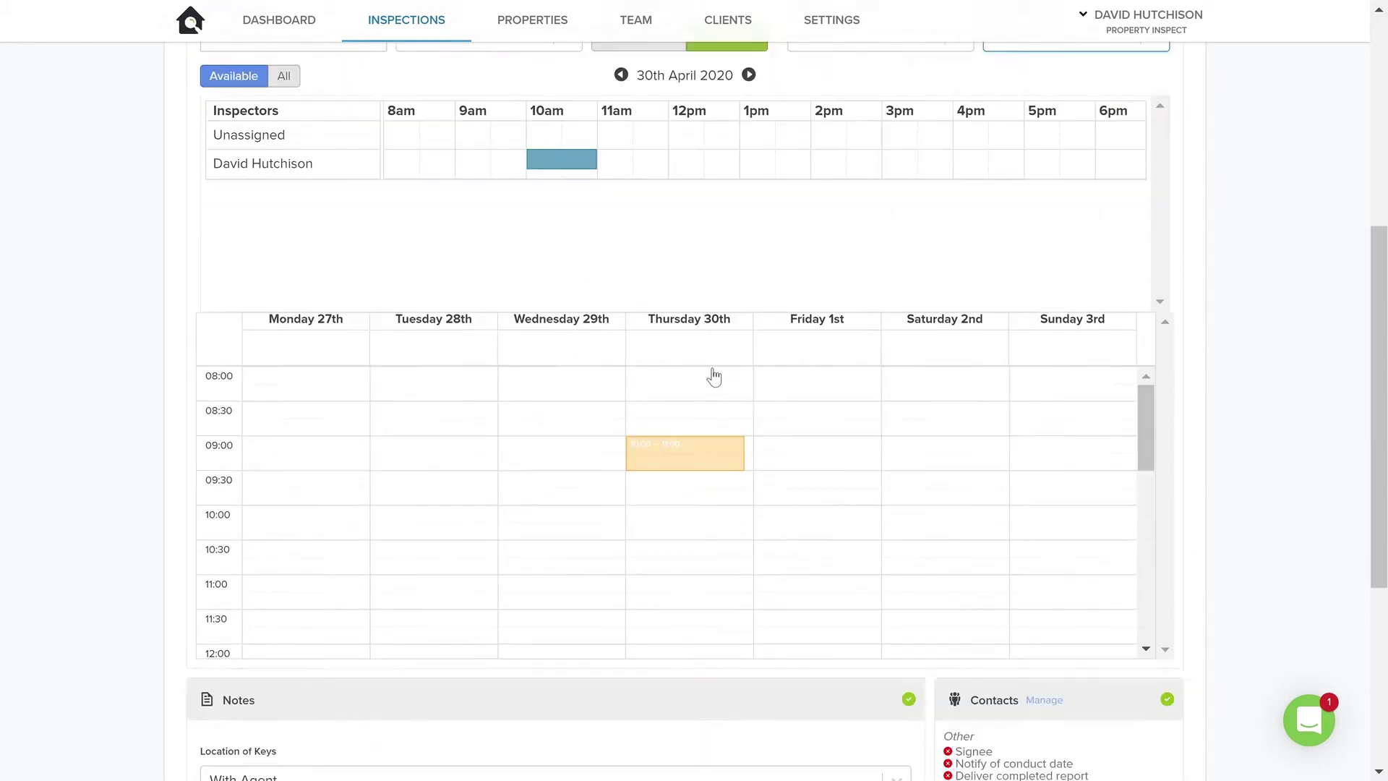
{"action": "scroll", "coordinate": [714, 376], "scroll_direction": "down", "scroll_amount": 1}
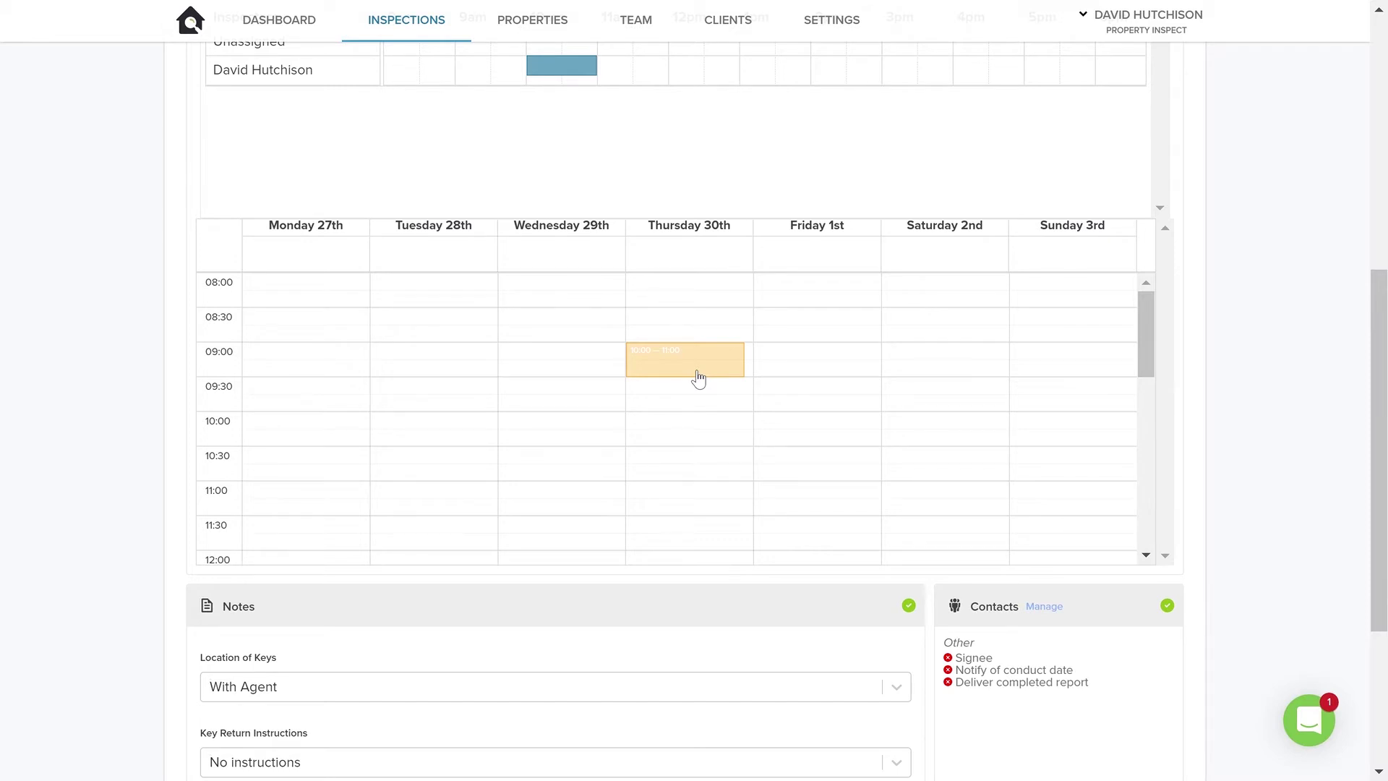
{"action": "scroll", "coordinate": [696, 380], "scroll_direction": "down", "scroll_amount": 5}
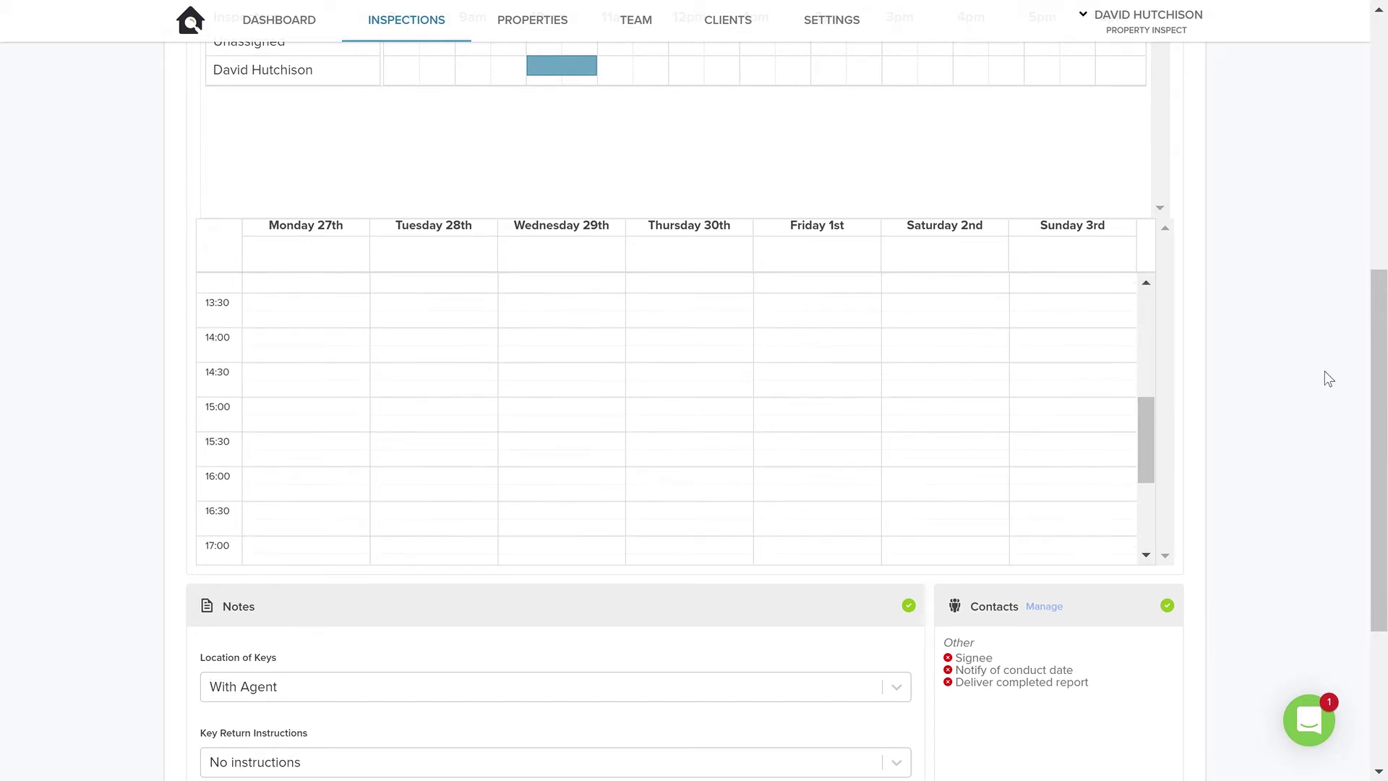
{"action": "scroll", "coordinate": [1330, 387], "scroll_direction": "down", "scroll_amount": 1}
{"action": "scroll", "coordinate": [1329, 392], "scroll_direction": "down", "scroll_amount": 3}
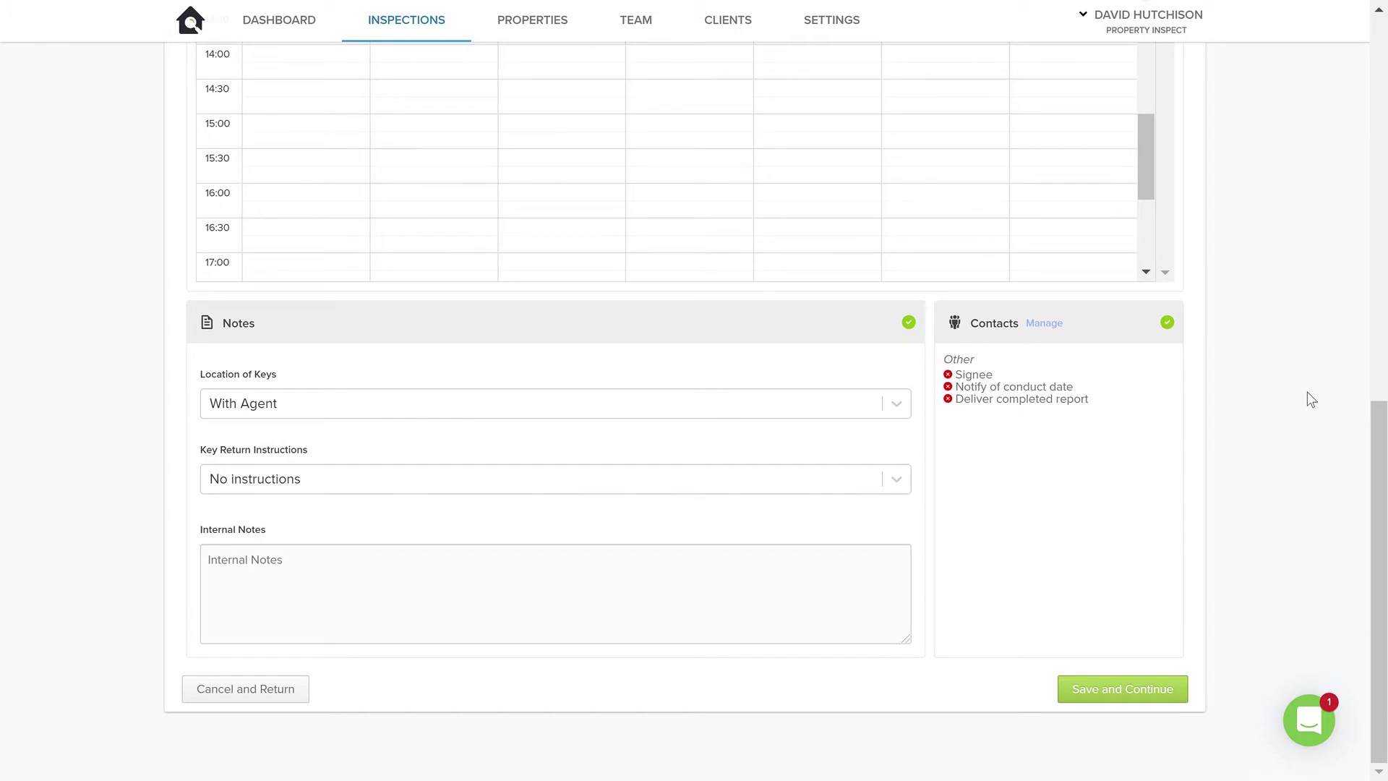
{"action": "left_click", "coordinate": [255, 408]}
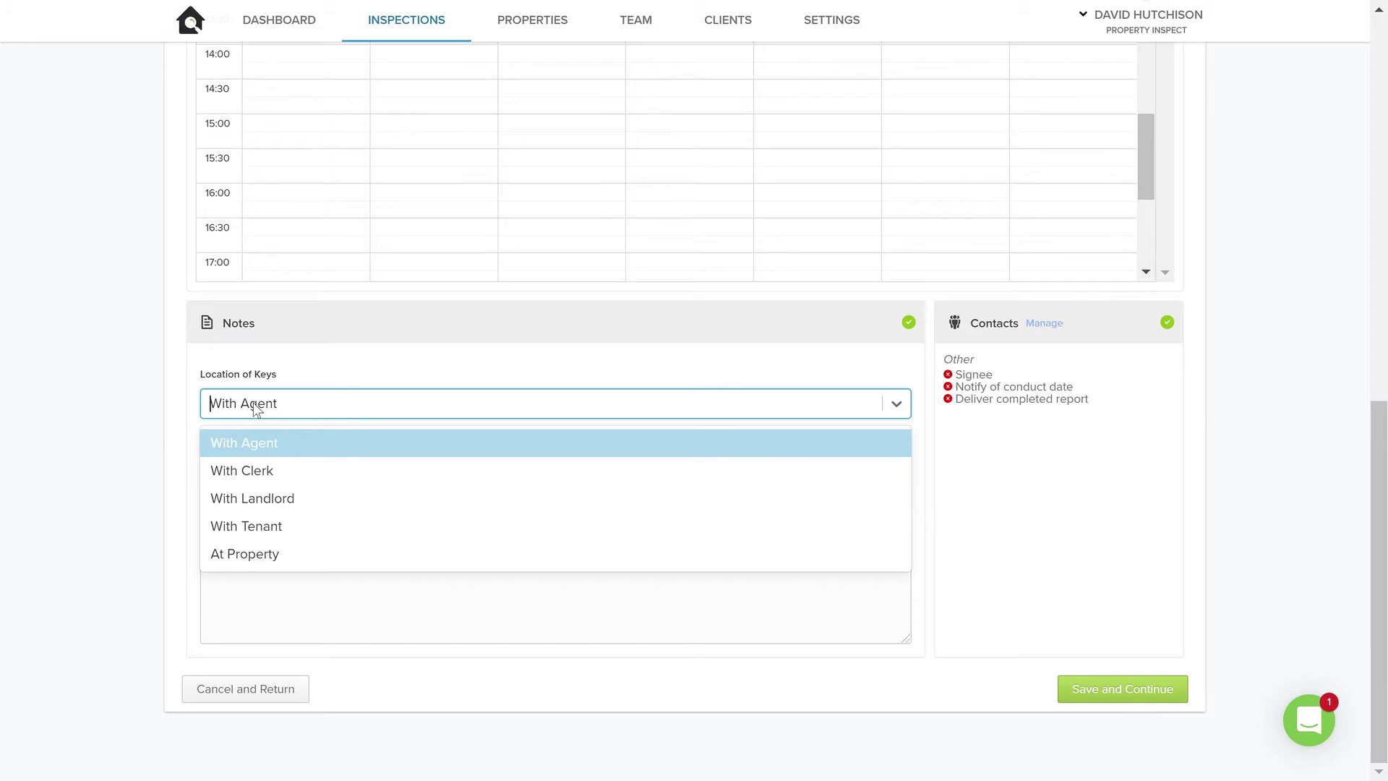
{"action": "left_click", "coordinate": [246, 554]}
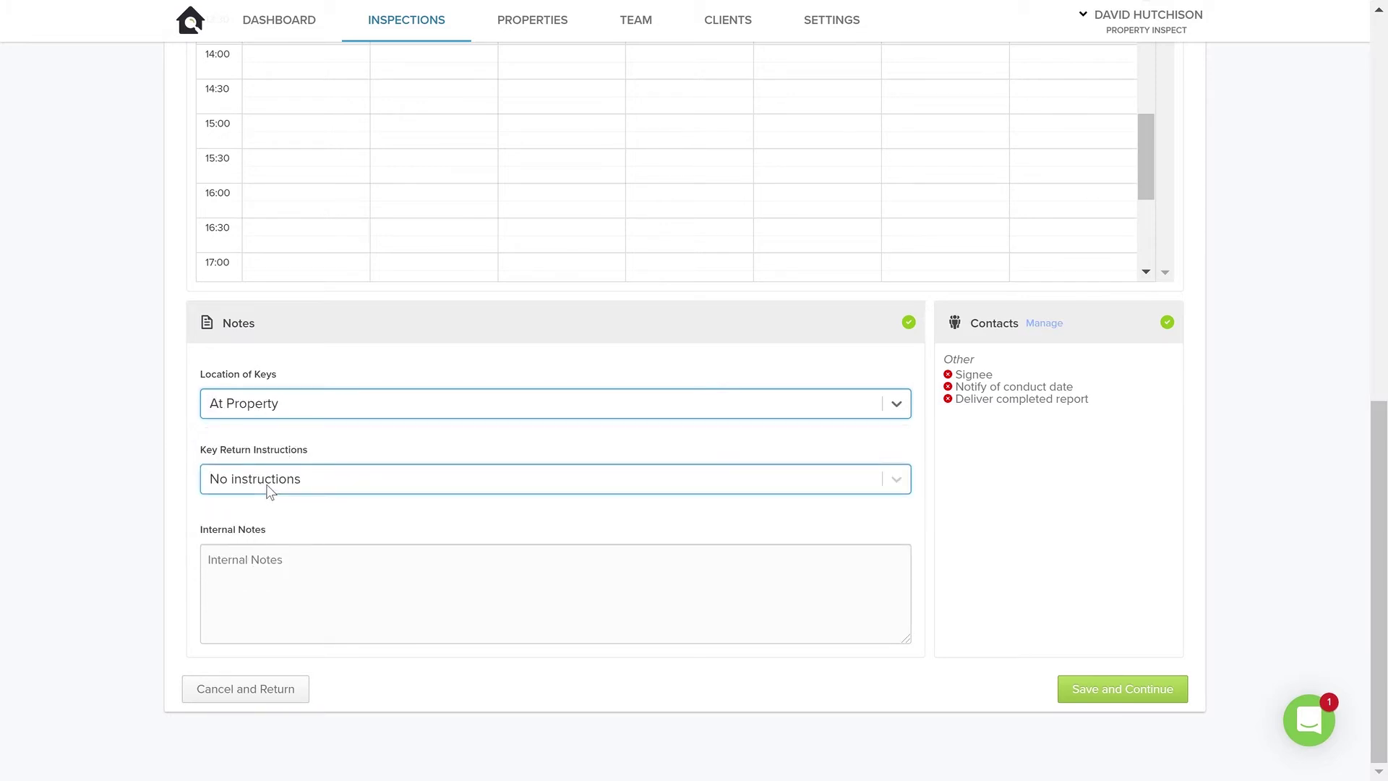
{"action": "left_click", "coordinate": [268, 480]}
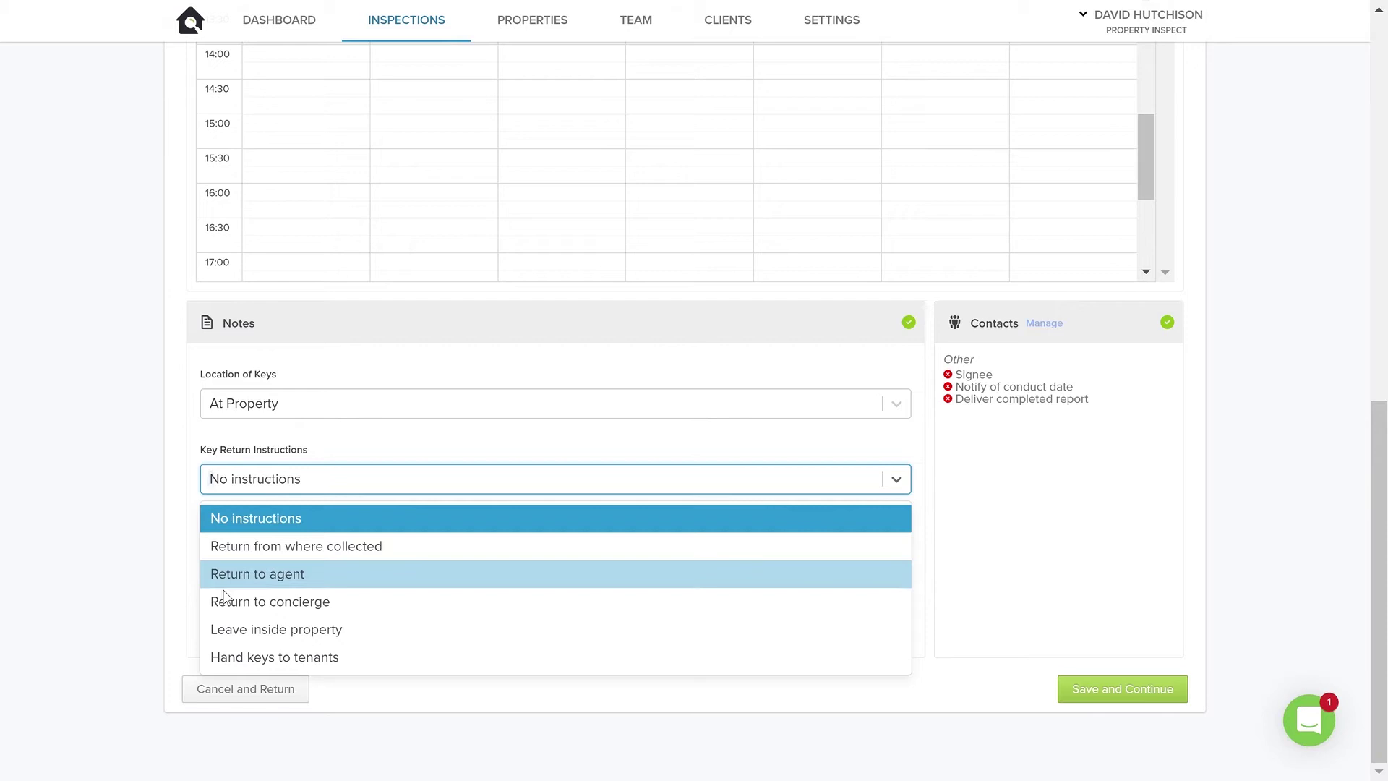
{"action": "left_click", "coordinate": [269, 655]}
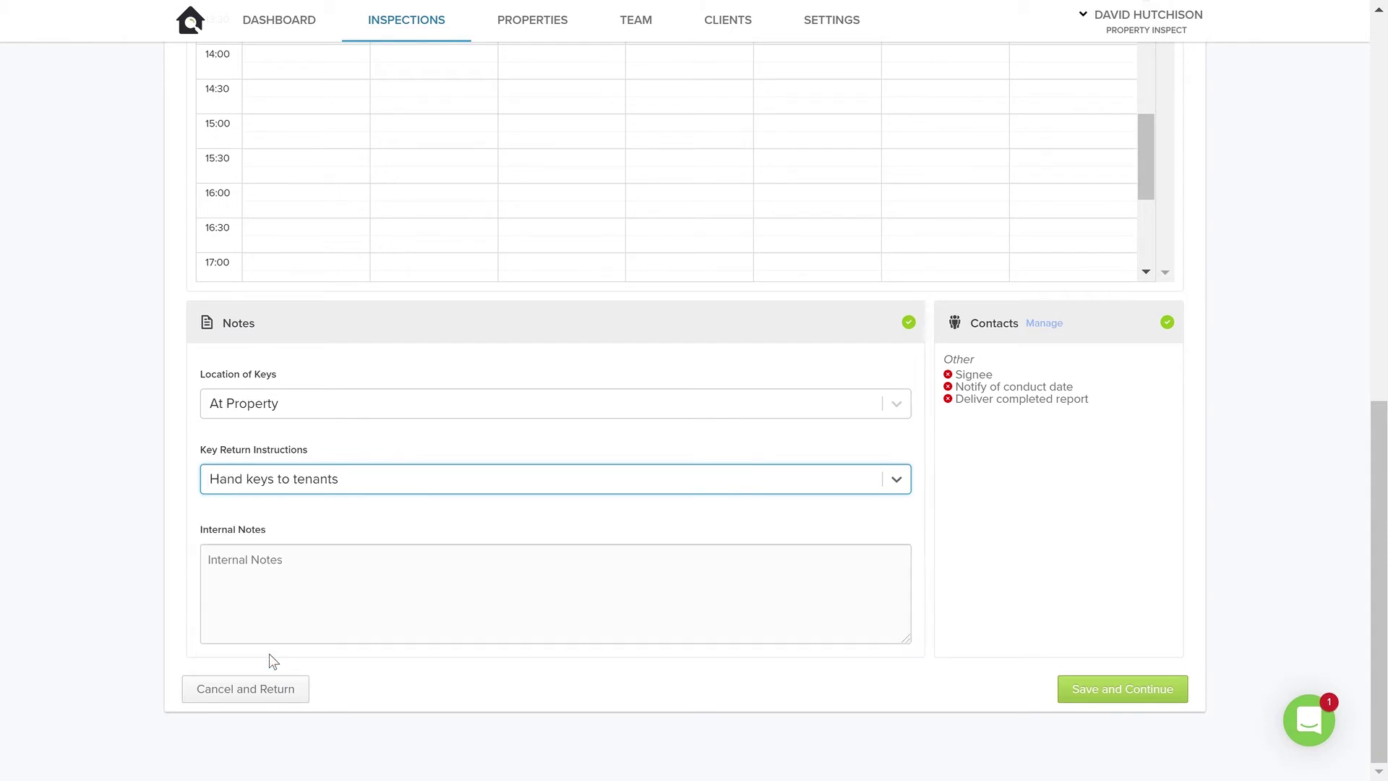
{"action": "left_click", "coordinate": [298, 568]}
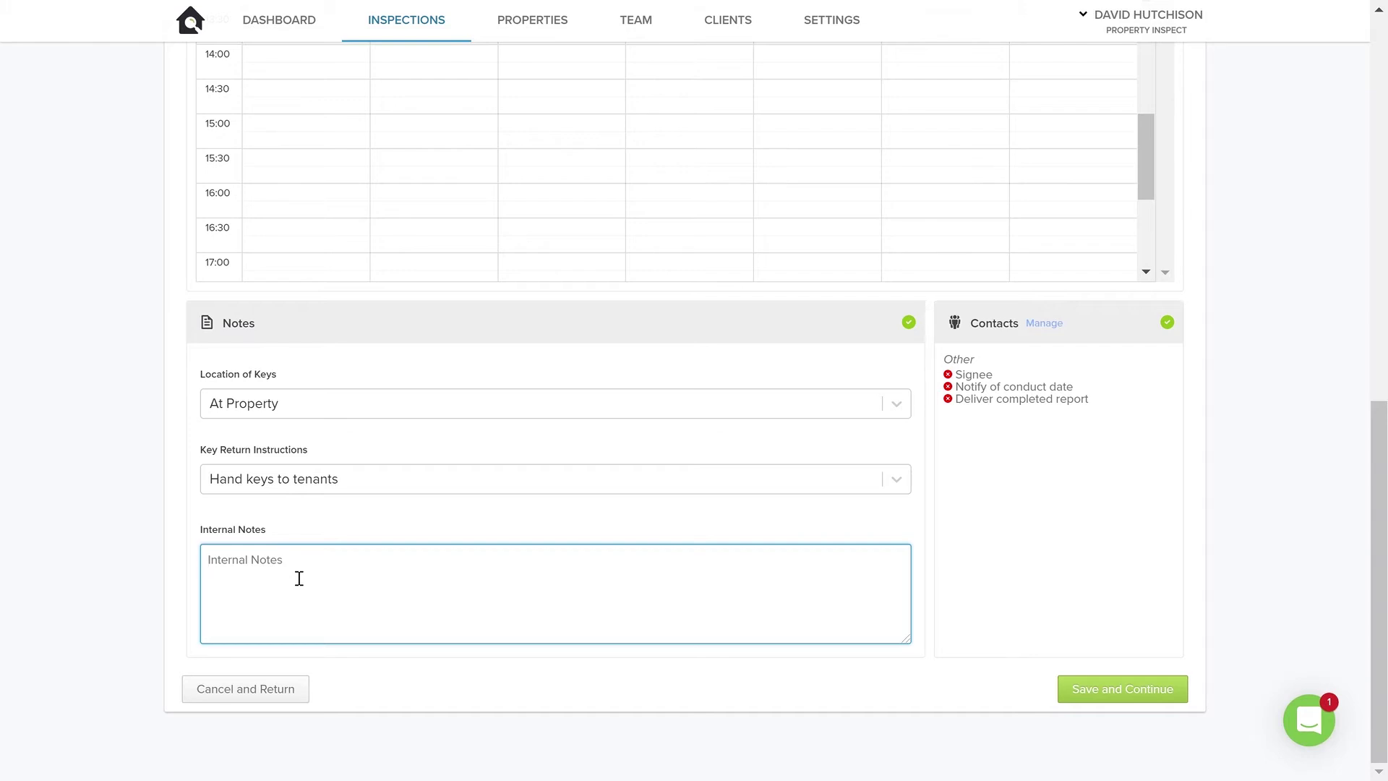
Enter the internal note 'Please check under the stairs'.
{"action": "type", "text": "Please check under the stairs."}
Add a Tenant contact with the tenant's full name, e-mail address and phone number.
{"action": "left_click", "coordinate": [1048, 329]}
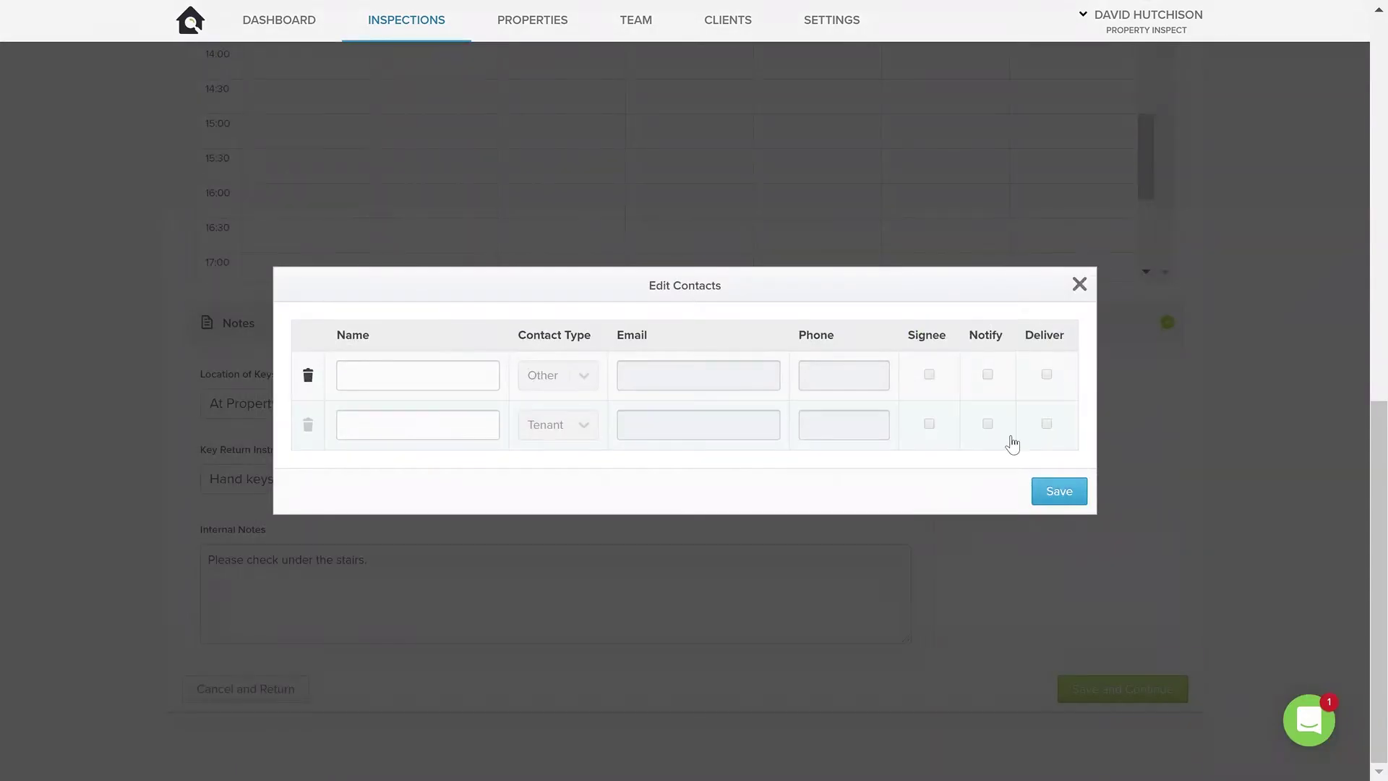
{"action": "left_click", "coordinate": [442, 383]}
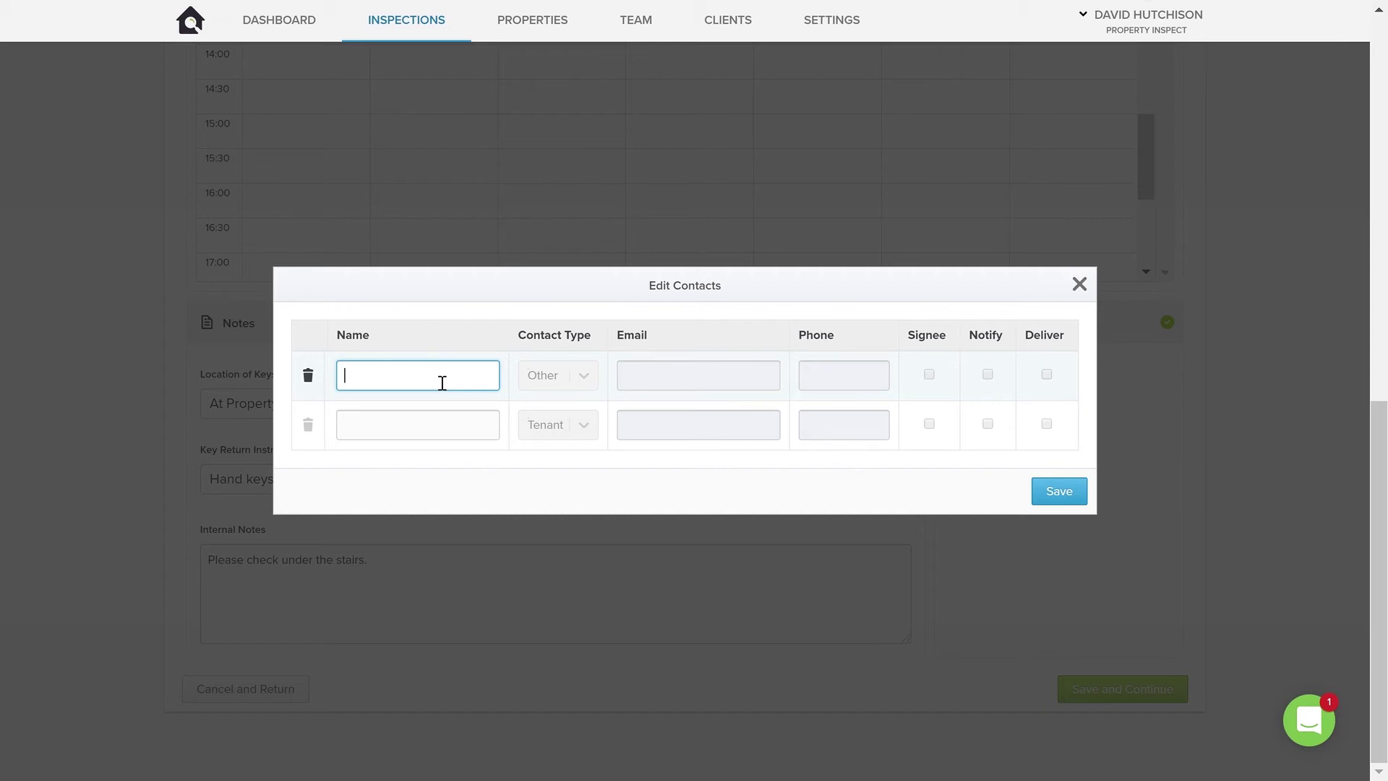
{"action": "type", "text": "John"}
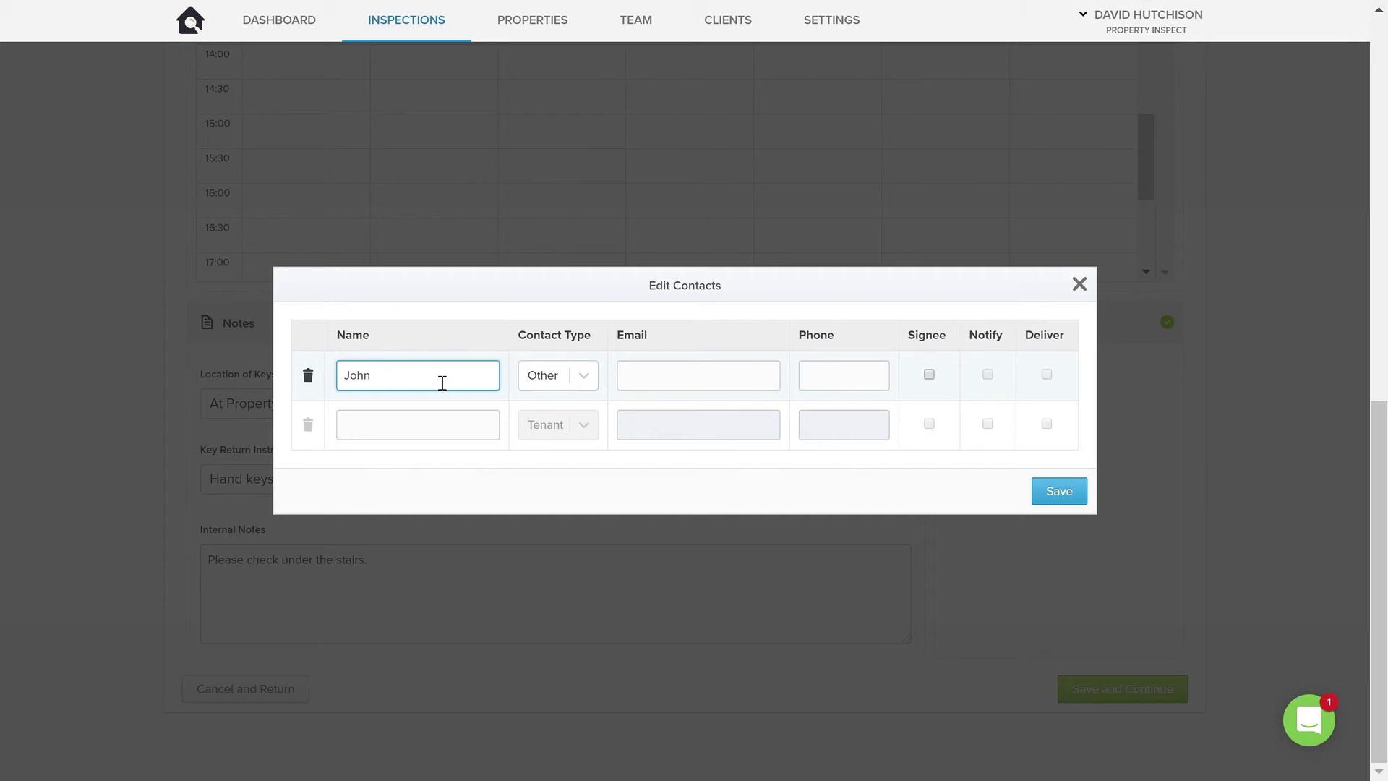
{"action": "type", "text": " Smit"}
{"action": "left_click", "coordinate": [581, 375]}
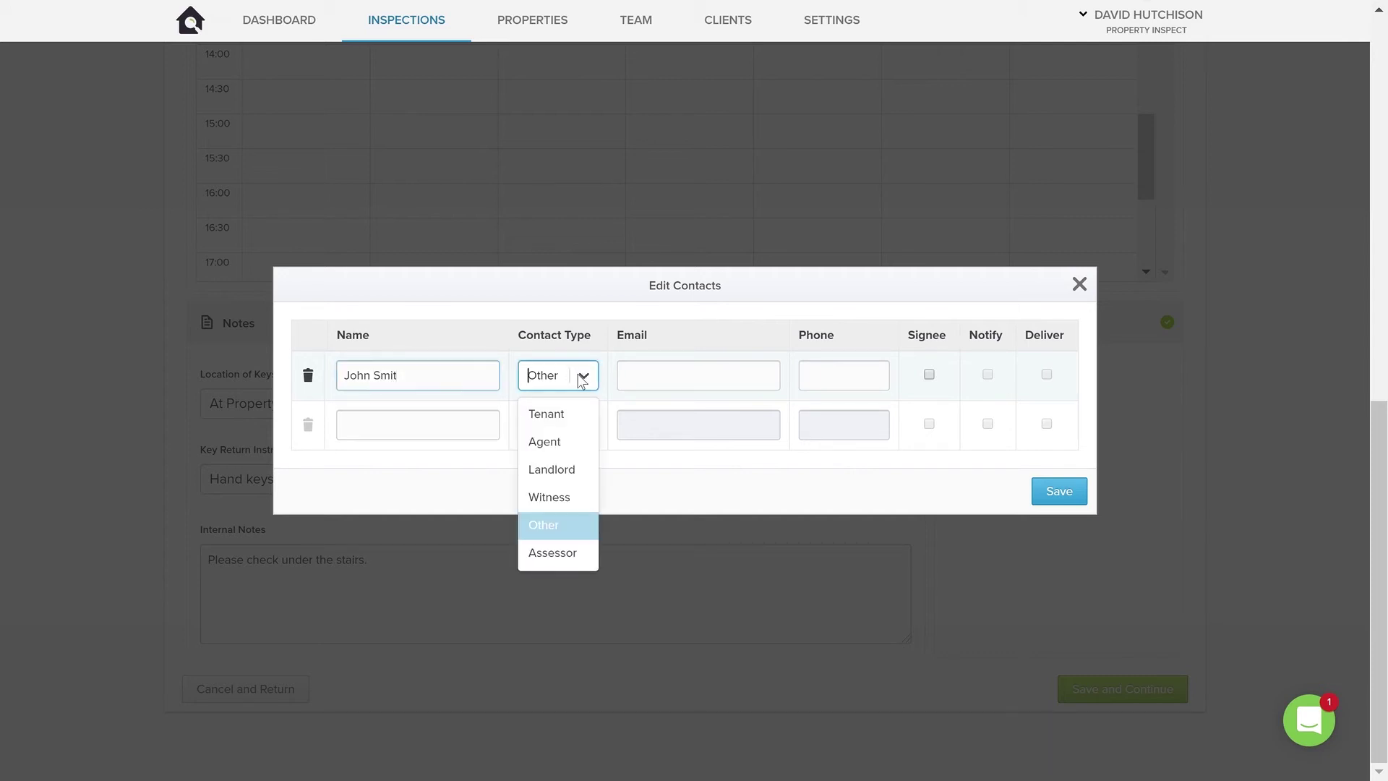
{"action": "left_click", "coordinate": [568, 415]}
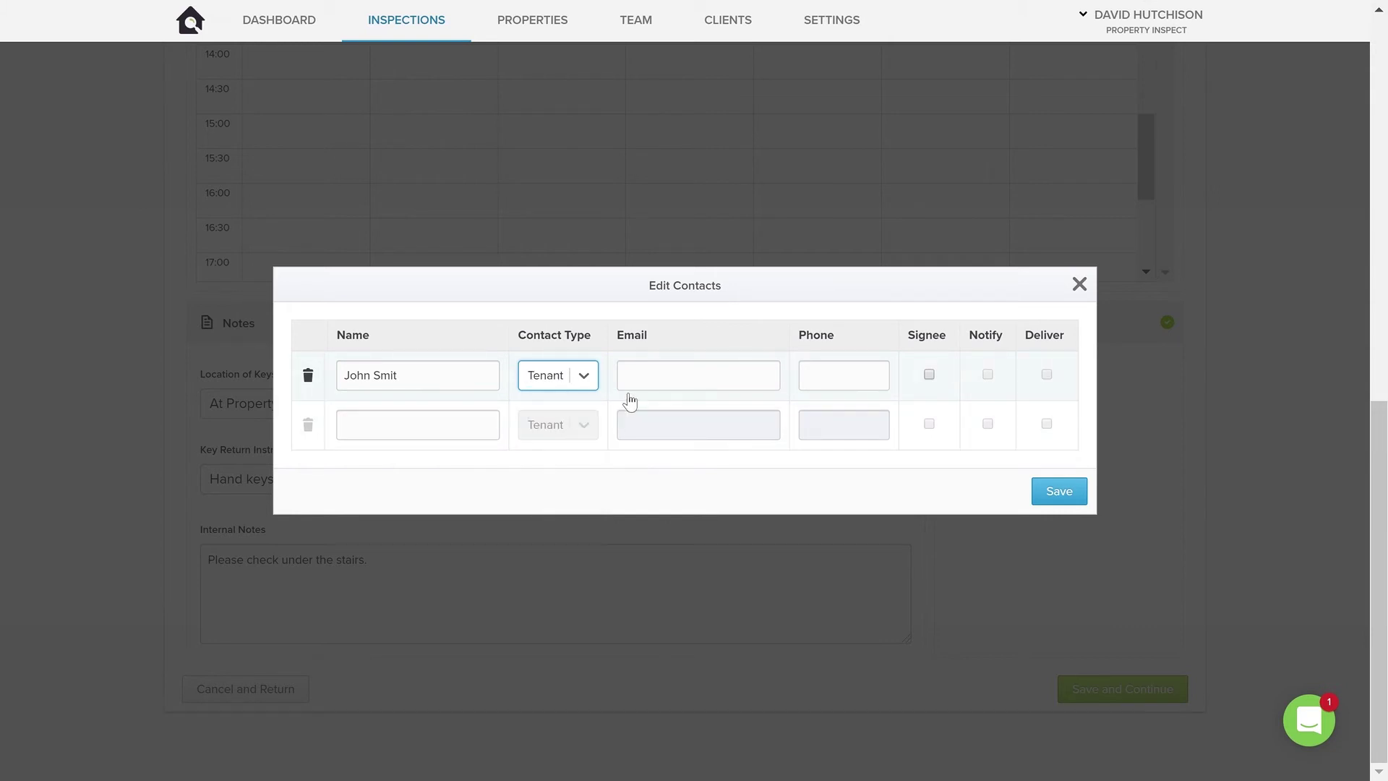
{"action": "left_click", "coordinate": [666, 384]}
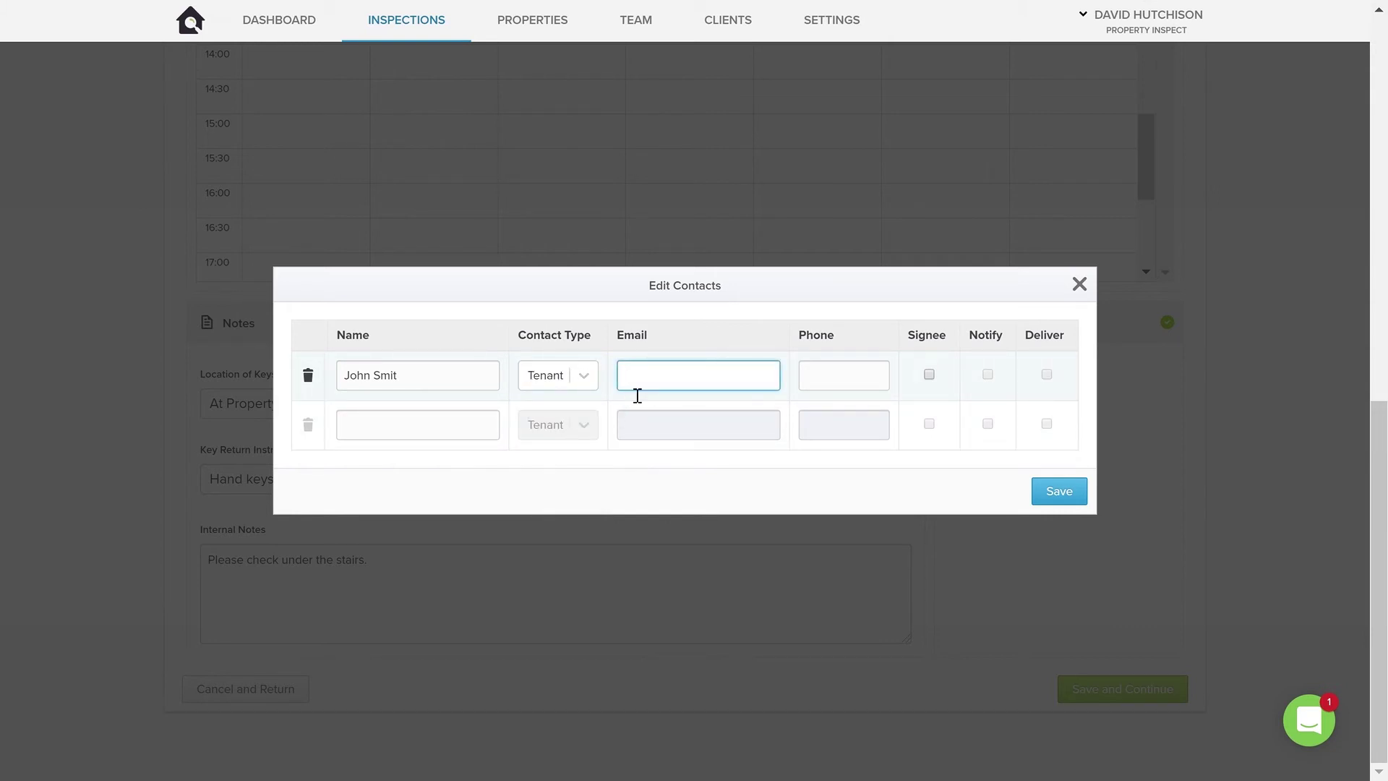
{"action": "left_click", "coordinate": [819, 385]}
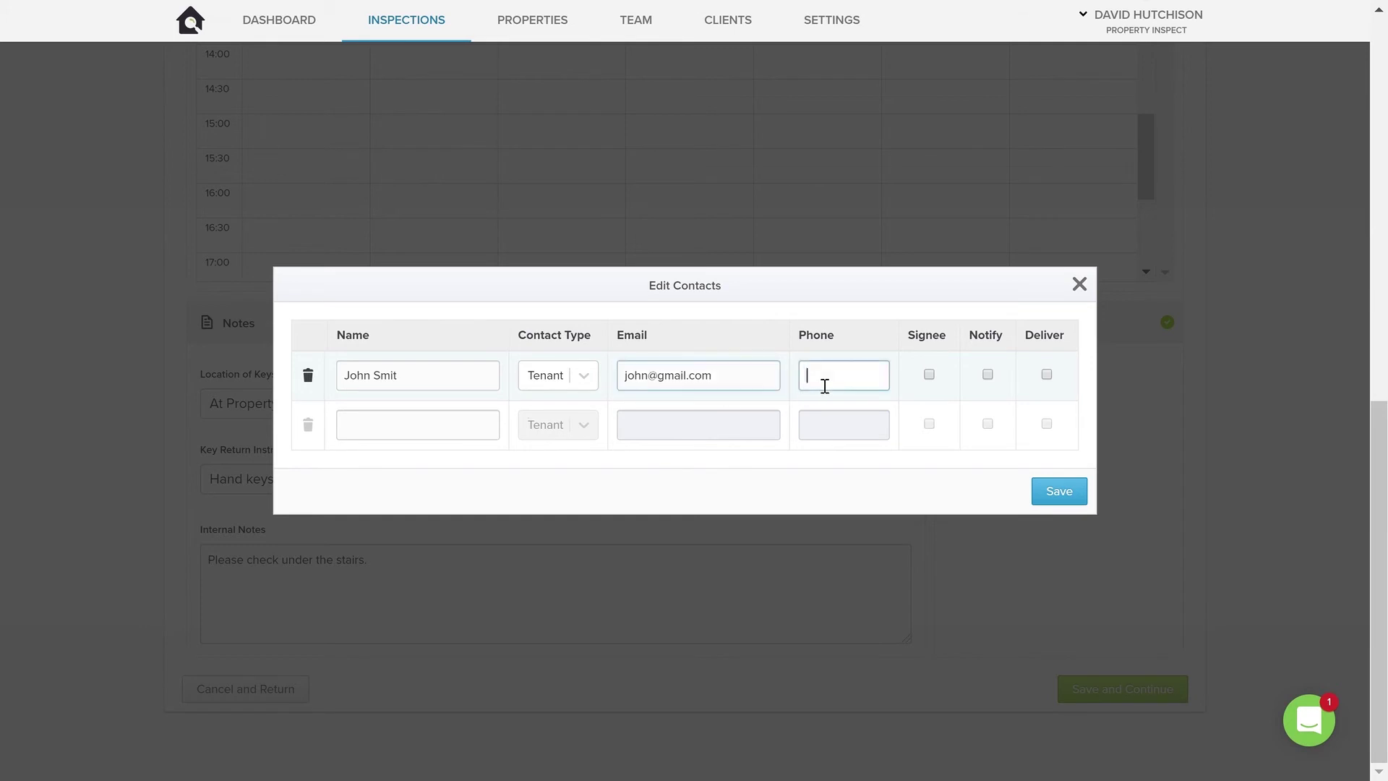
{"action": "type", "text": "1234567"}
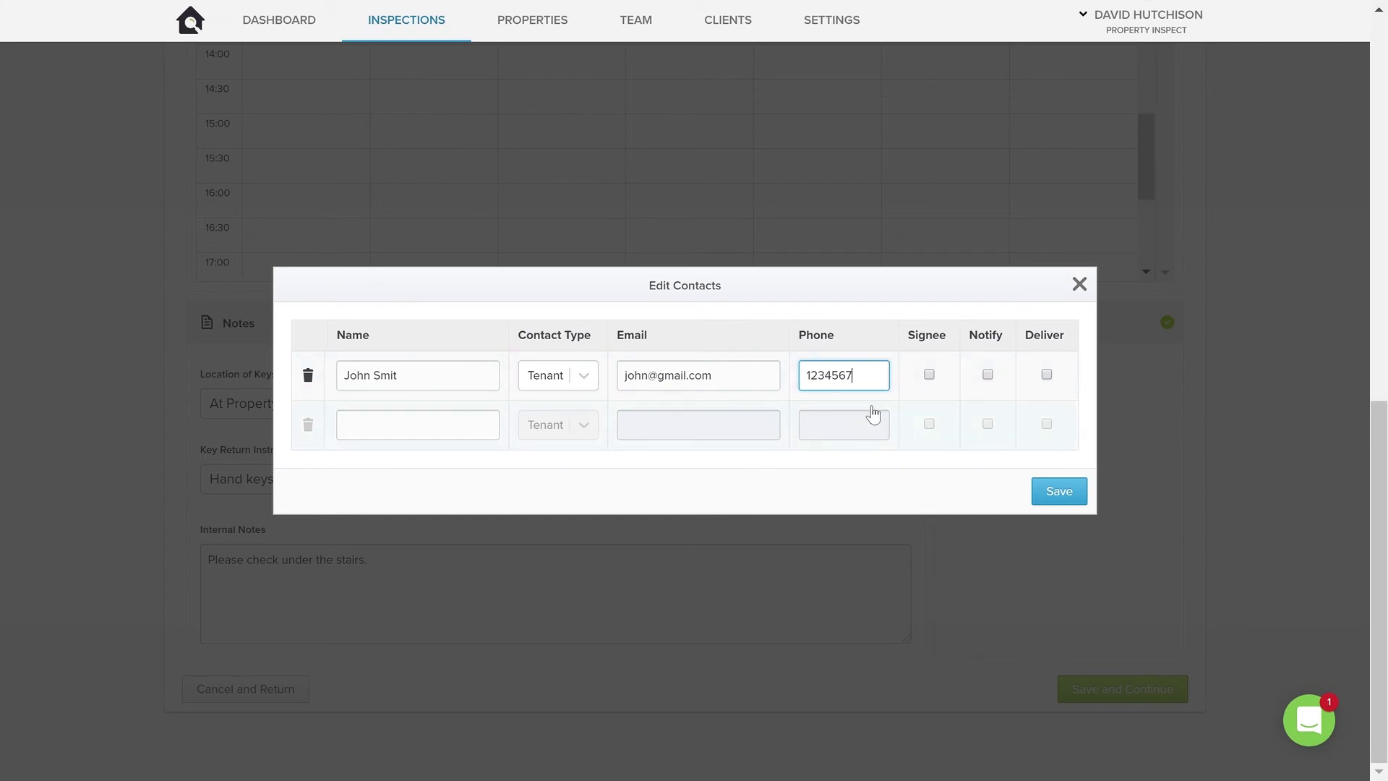
Make the tenant receive the report, act as signee and get conduct-date notice, then save.
{"action": "left_click", "coordinate": [837, 379]}
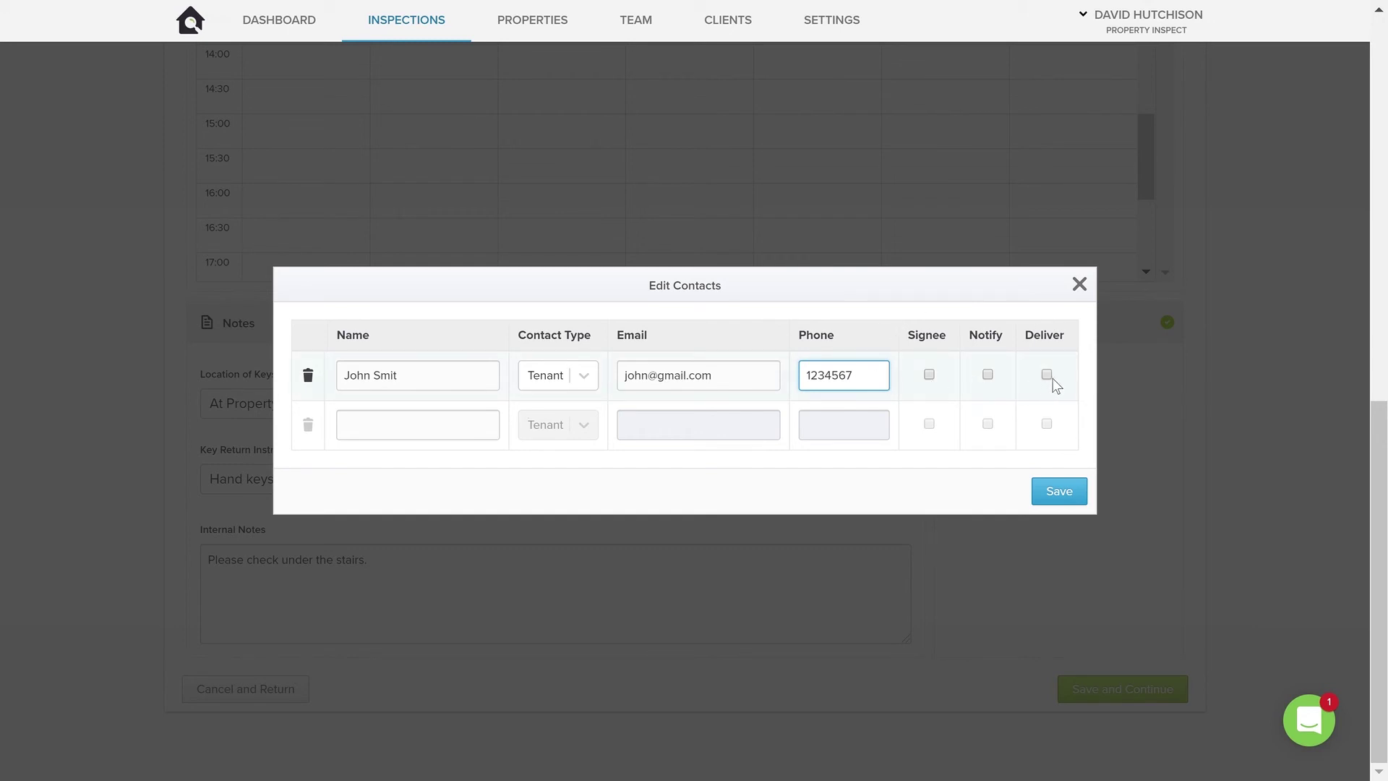
{"action": "left_click", "coordinate": [929, 375]}
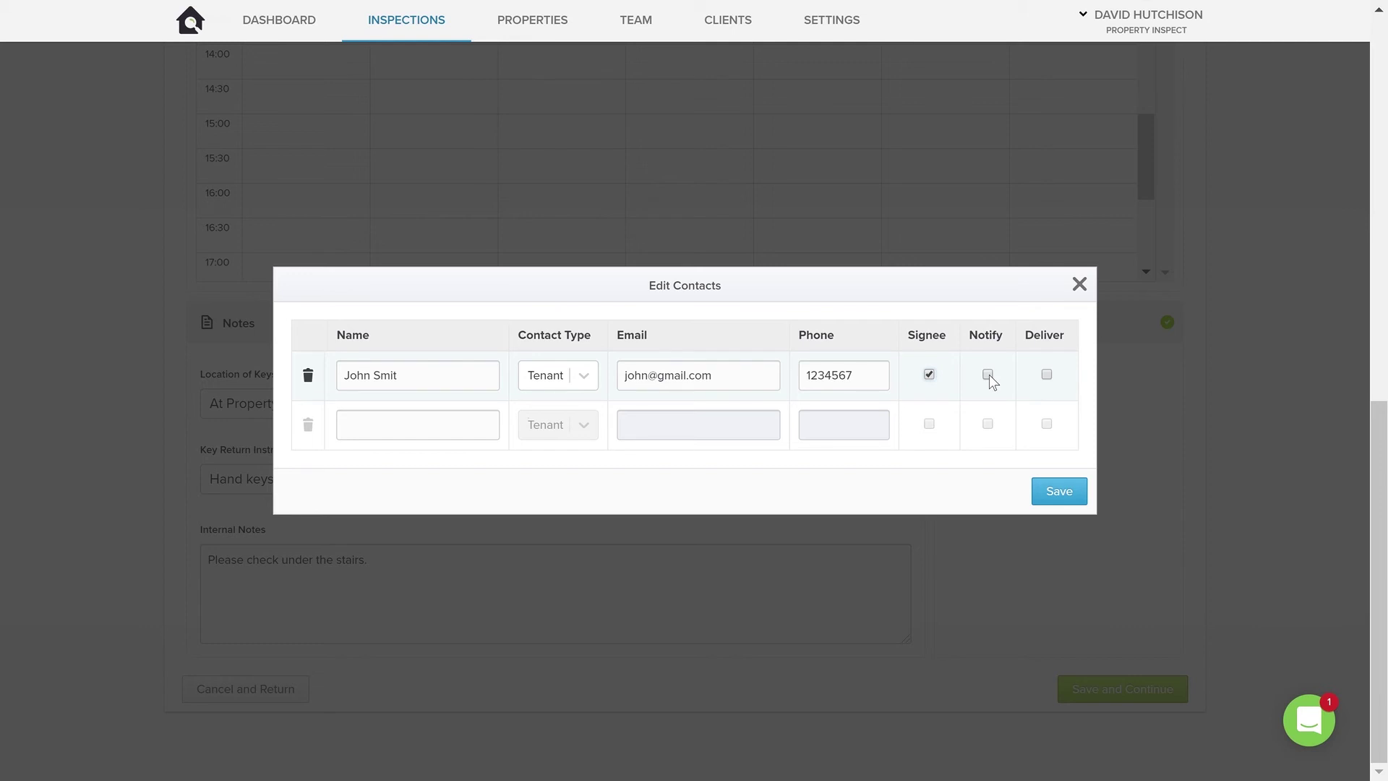
{"action": "left_click", "coordinate": [989, 376]}
{"action": "left_click", "coordinate": [1060, 499]}
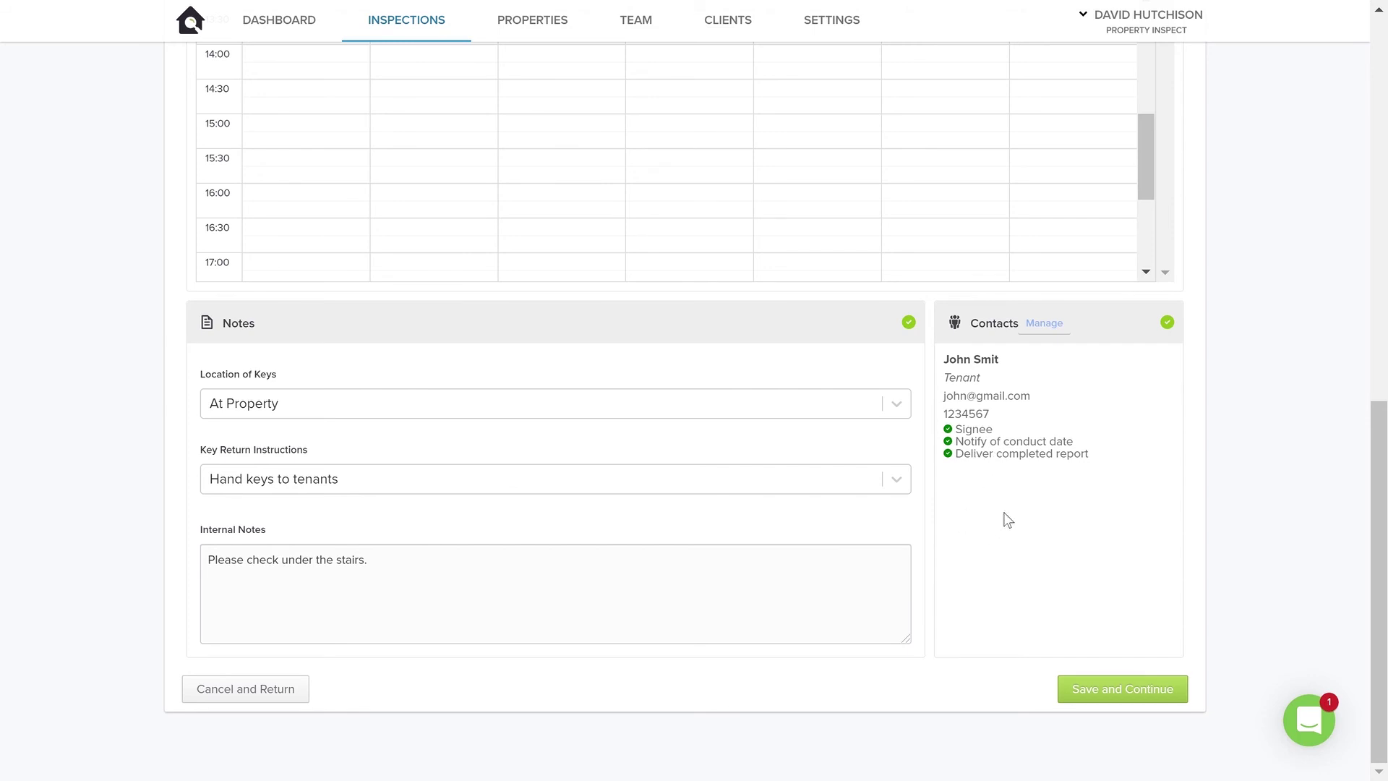
Review the inspection form and save it with Save and Continue.
{"action": "scroll", "coordinate": [906, 502], "scroll_direction": "up", "scroll_amount": 7}
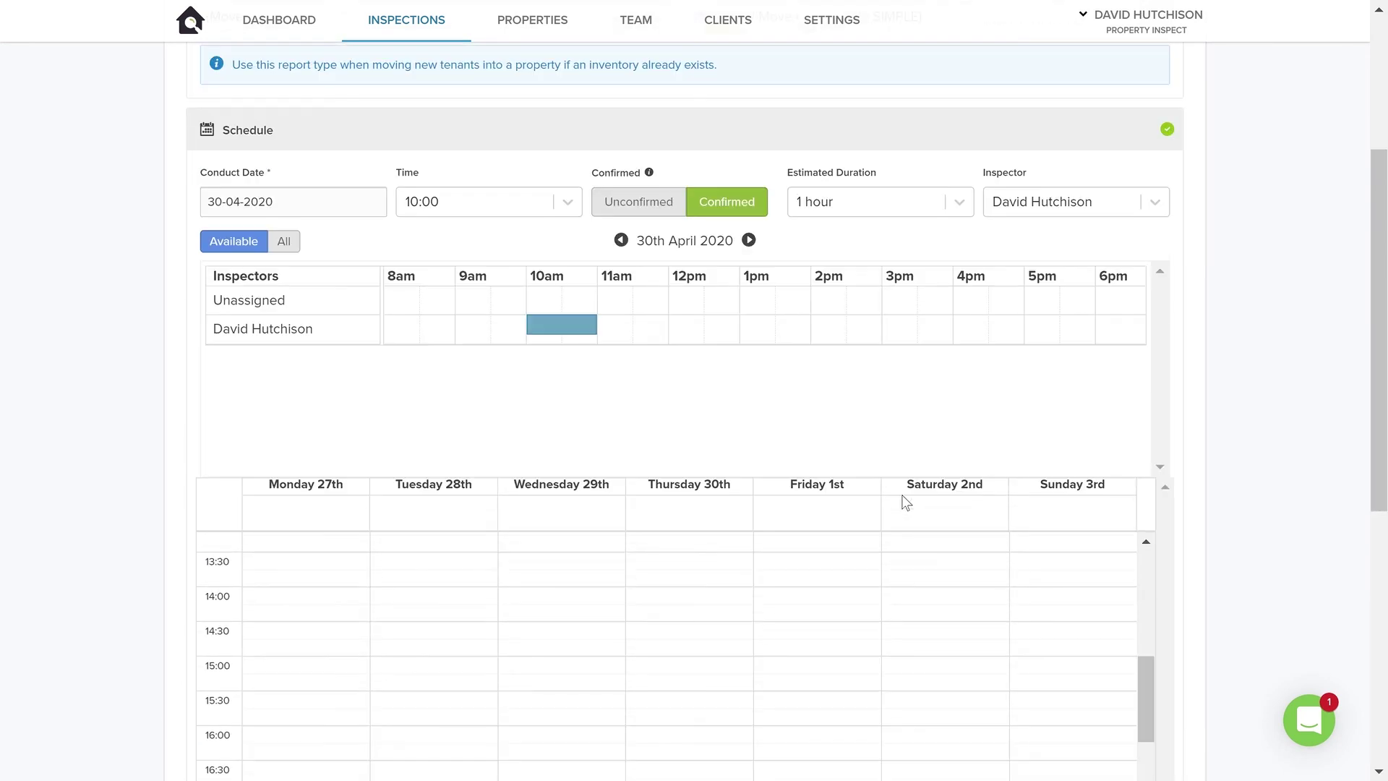
{"action": "scroll", "coordinate": [906, 502], "scroll_direction": "down", "scroll_amount": 7}
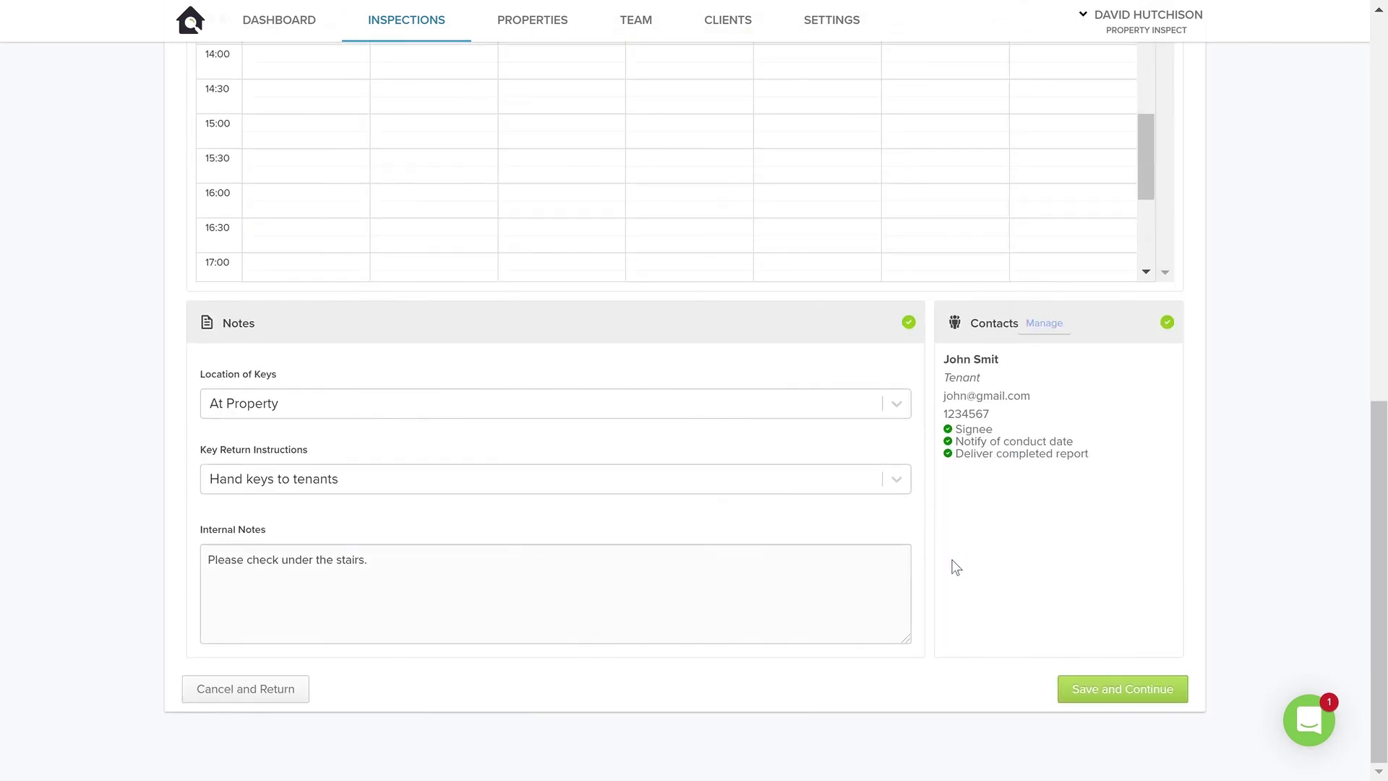
{"action": "scroll", "coordinate": [951, 568], "scroll_direction": "up", "scroll_amount": 10}
{"action": "scroll", "coordinate": [951, 567], "scroll_direction": "up", "scroll_amount": 2}
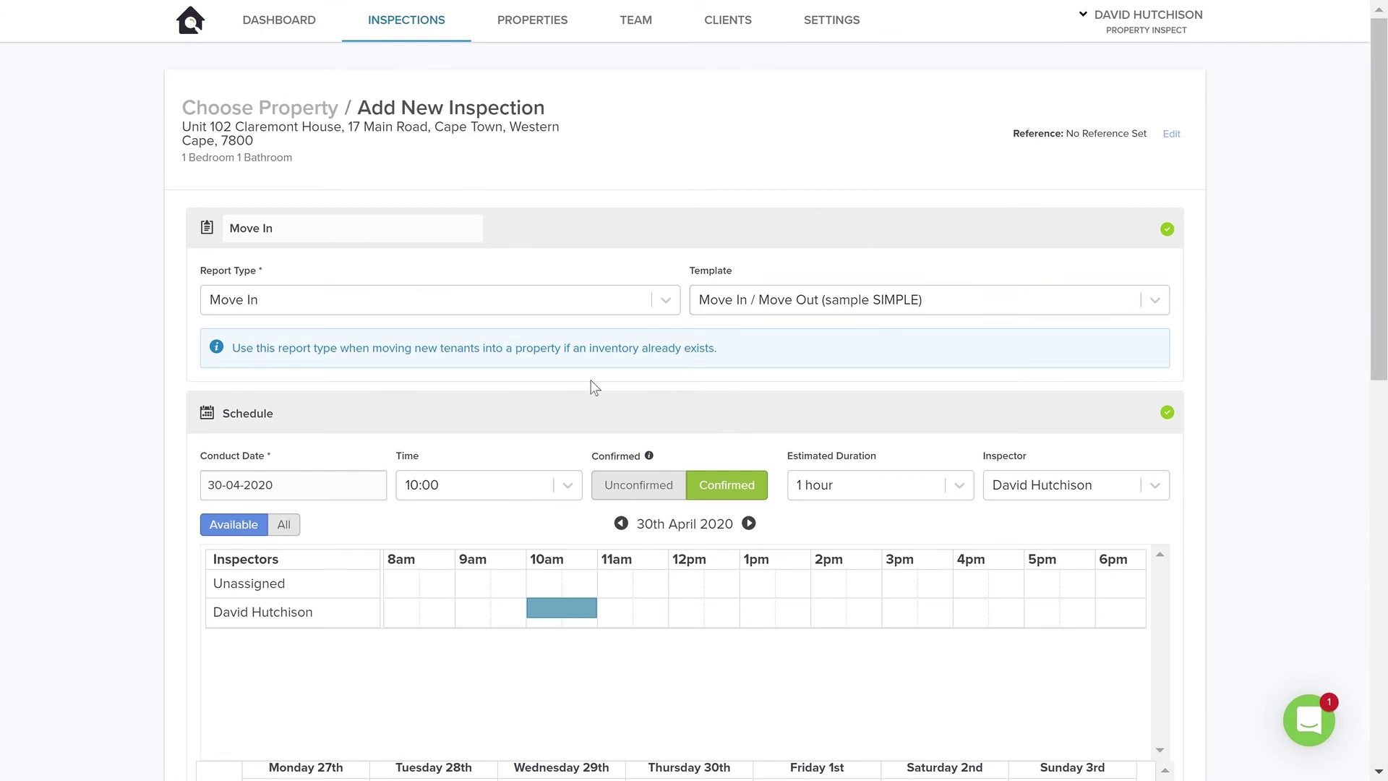
{"action": "scroll", "coordinate": [1004, 518], "scroll_direction": "down", "scroll_amount": 11}
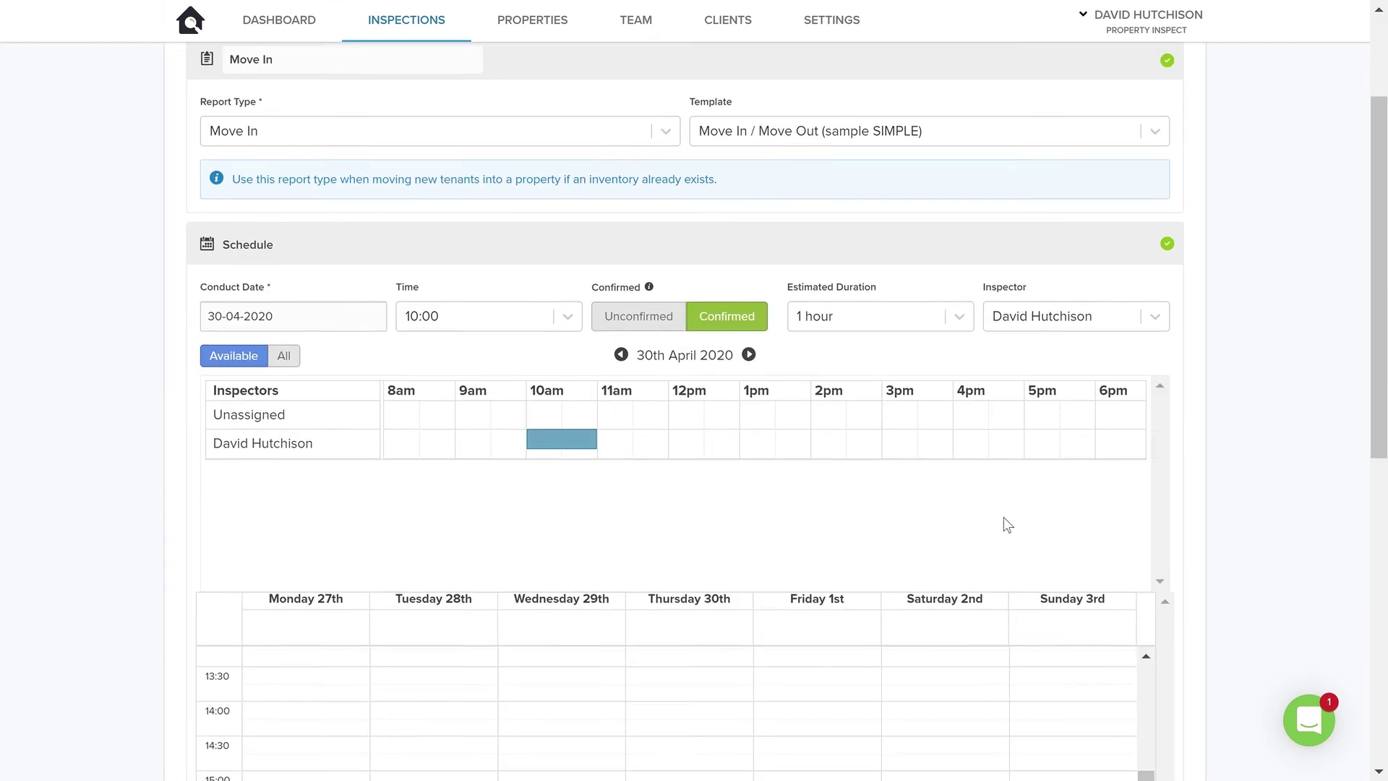
{"action": "left_click", "coordinate": [1116, 691]}
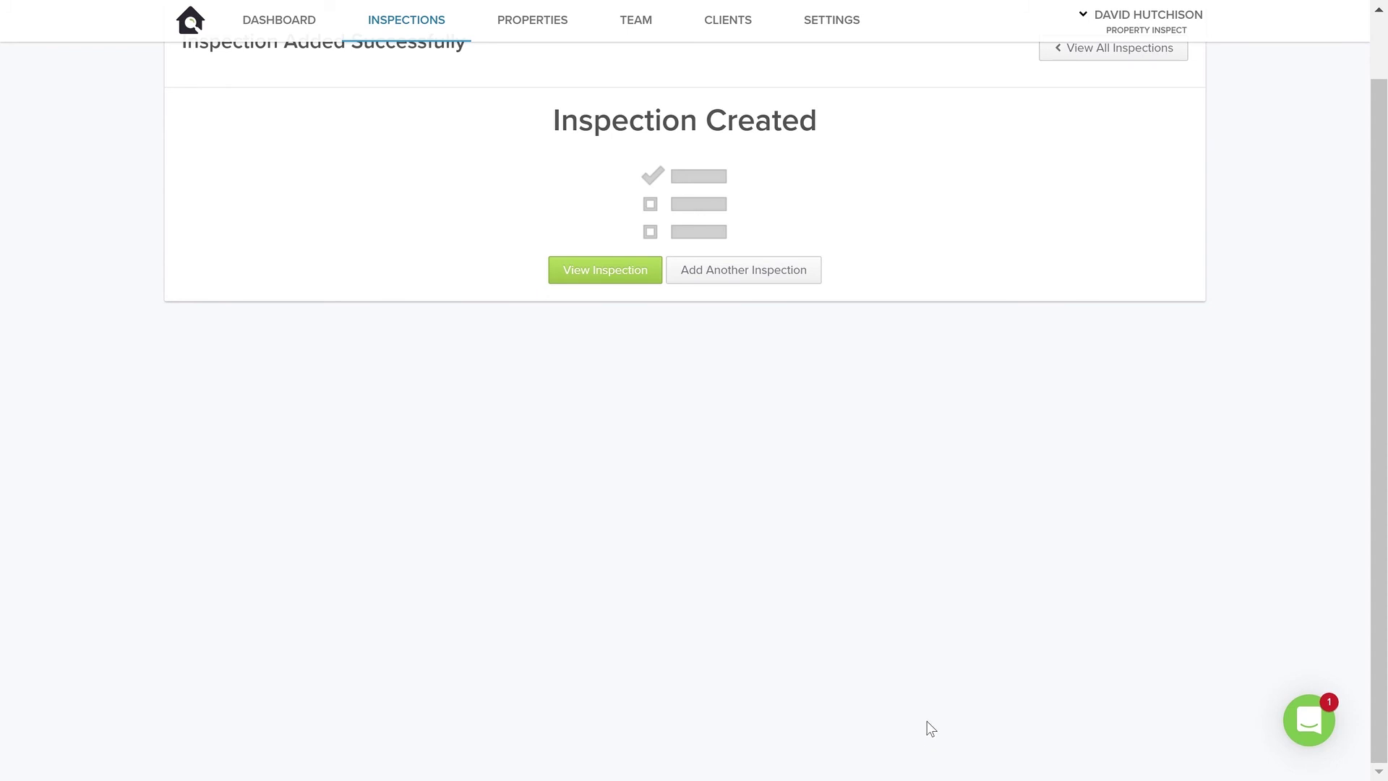
Return to the Inspections list showing the Unit 102 Move In inspection as Assigned.
{"action": "scroll", "coordinate": [930, 673], "scroll_direction": "up", "scroll_amount": 1}
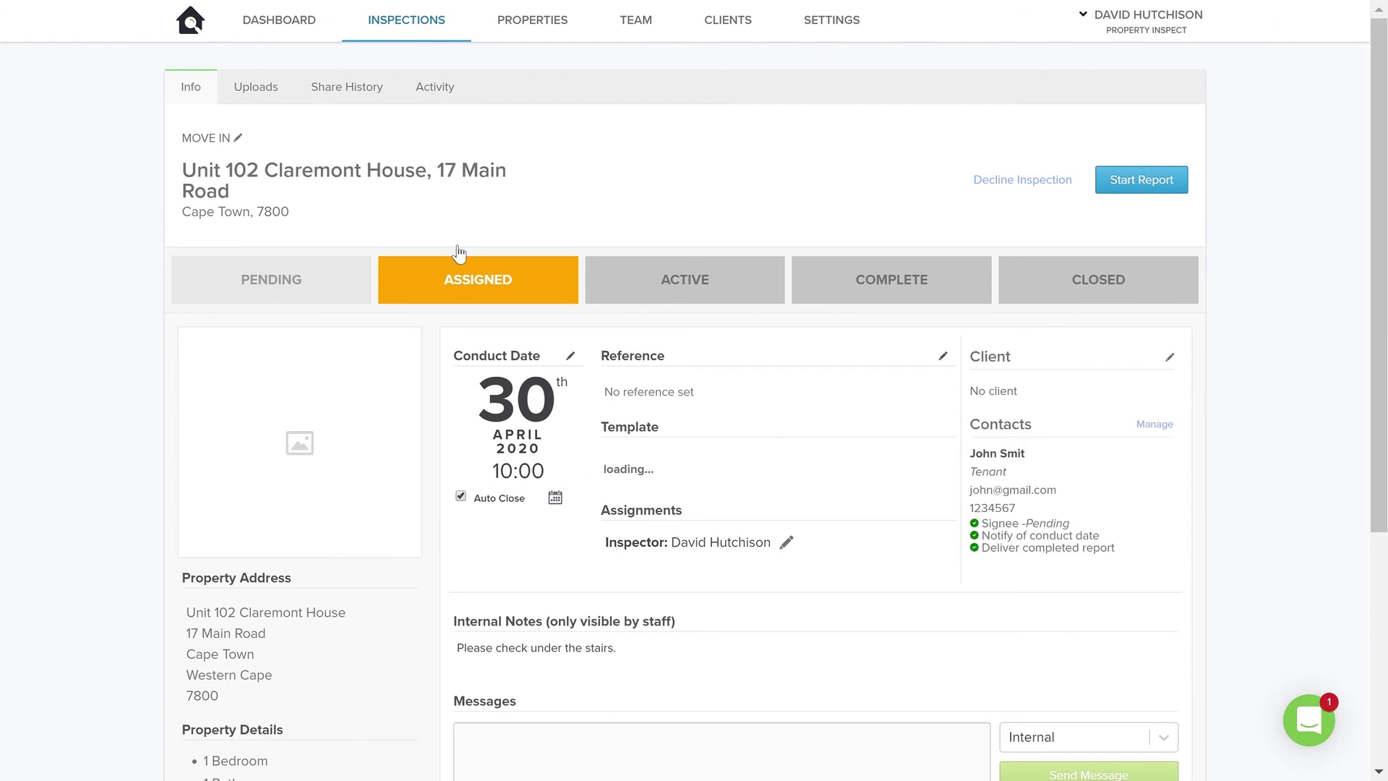
{"action": "left_click", "coordinate": [425, 33]}
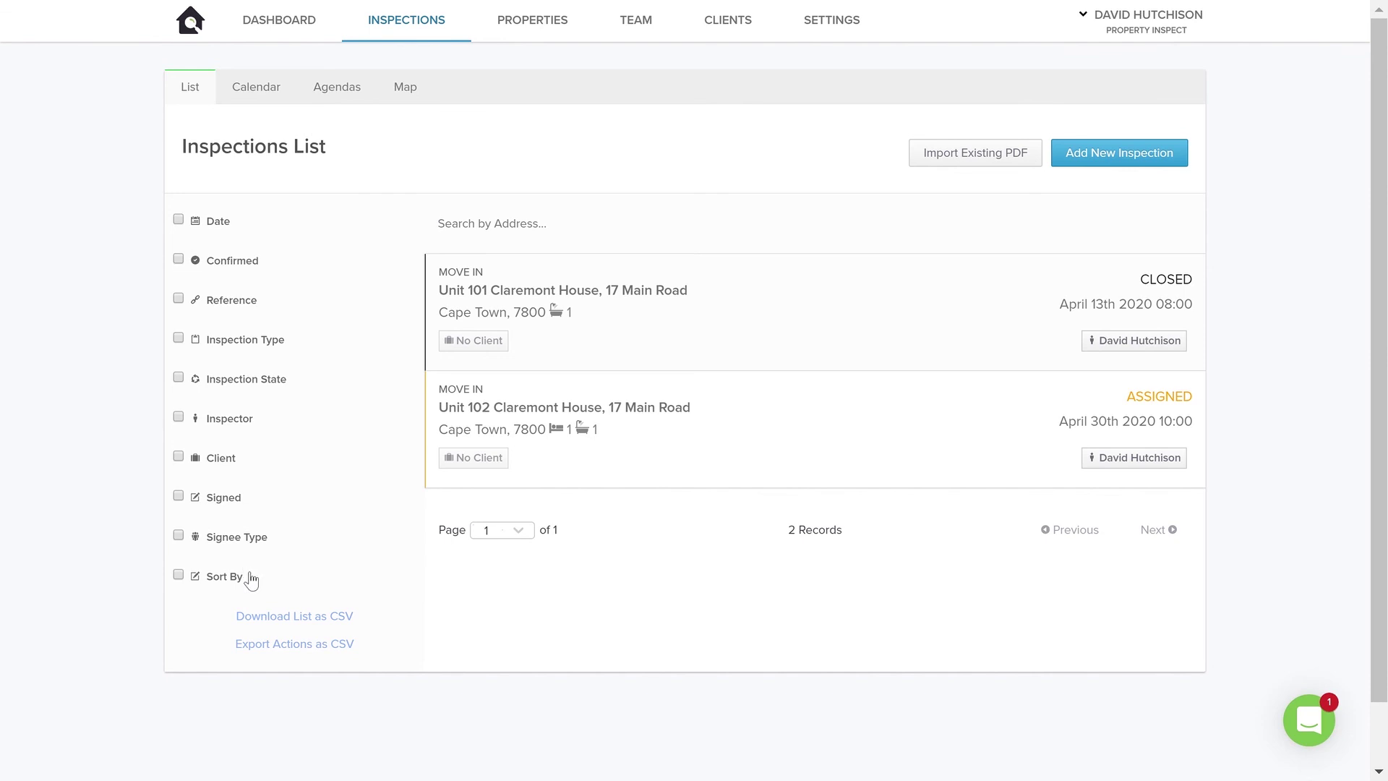
Switch to the April 2020 calendar view and check the 10:00 Move In inspection on Thursday 30th.
{"action": "left_click", "coordinate": [254, 90]}
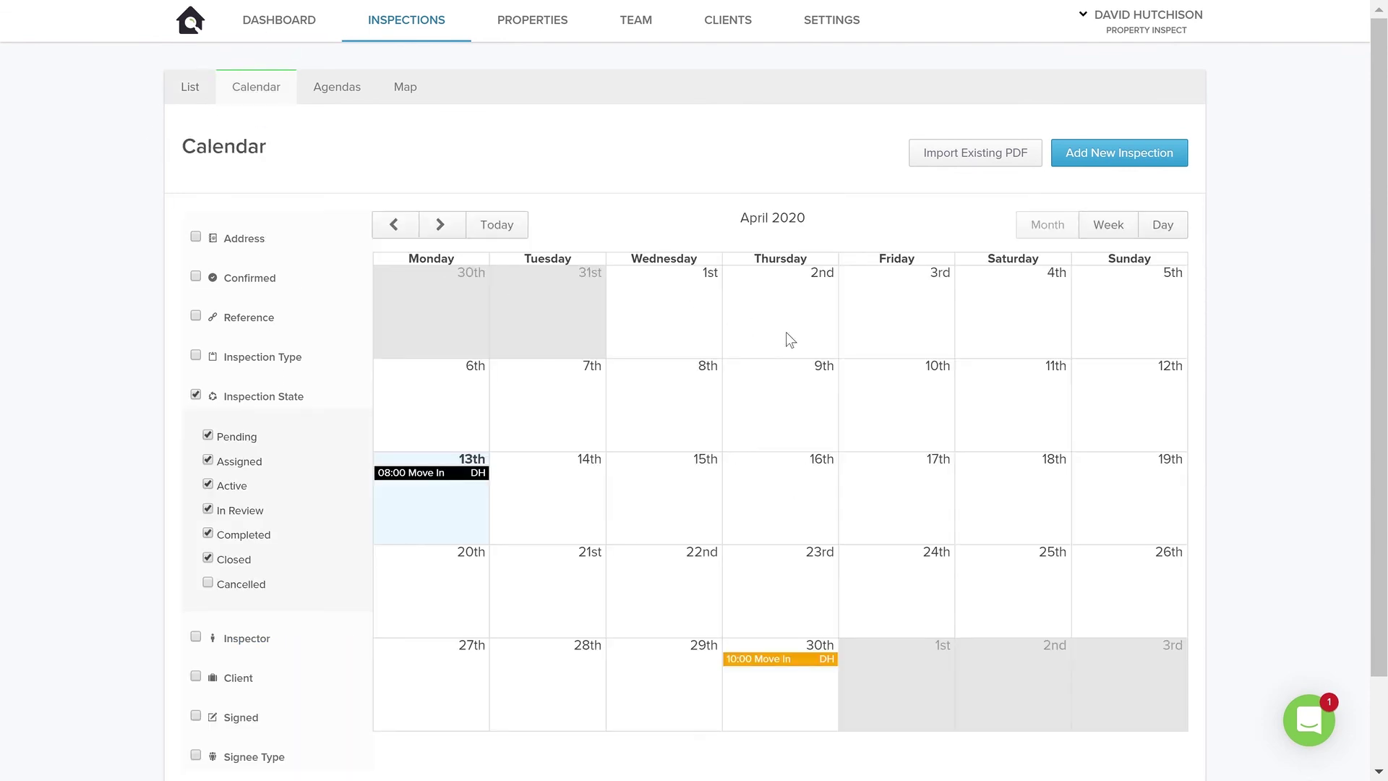
{"action": "scroll", "coordinate": [769, 546], "scroll_direction": "down", "scroll_amount": 2}
{"action": "mouse_move", "coordinate": [780, 563]}
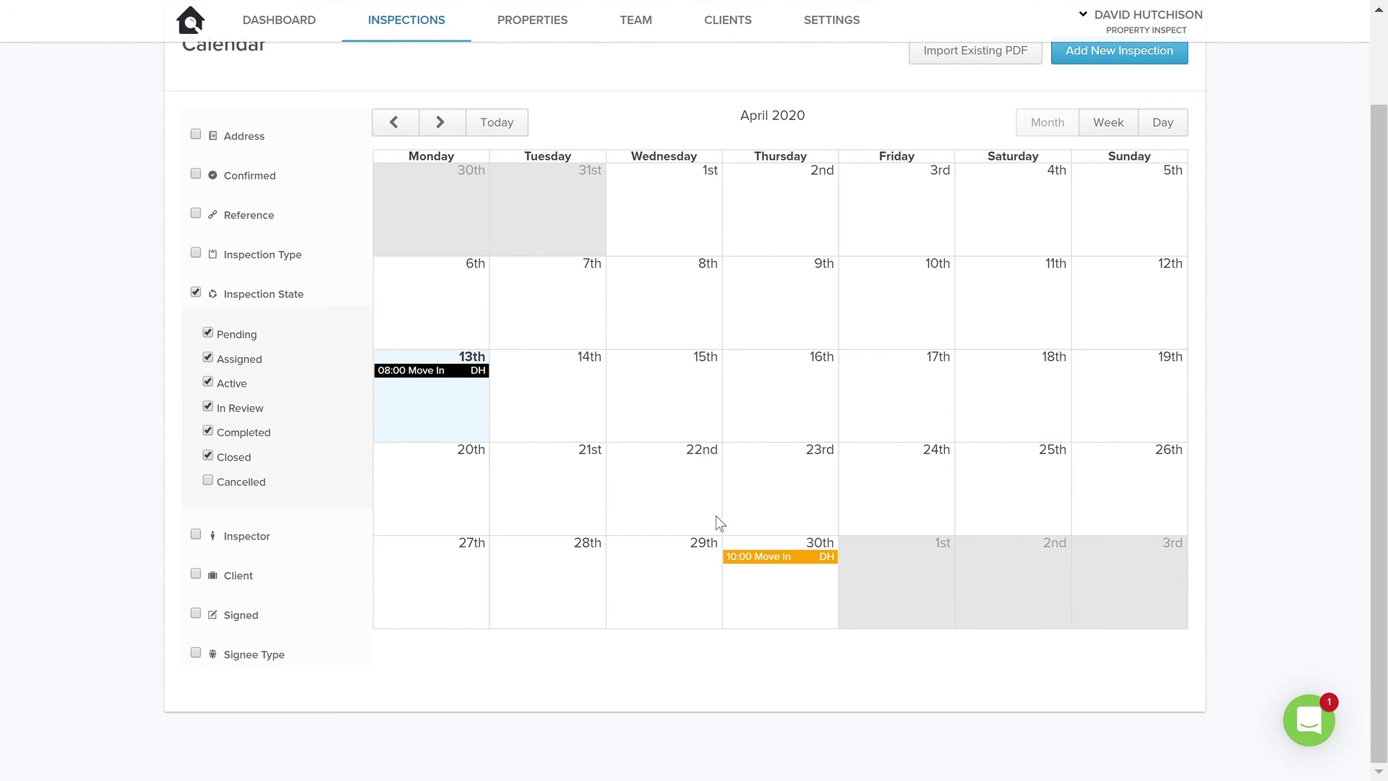
{"action": "scroll", "coordinate": [865, 504], "scroll_direction": "up", "scroll_amount": 1}
{"action": "scroll", "coordinate": [868, 504], "scroll_direction": "up", "scroll_amount": 2}
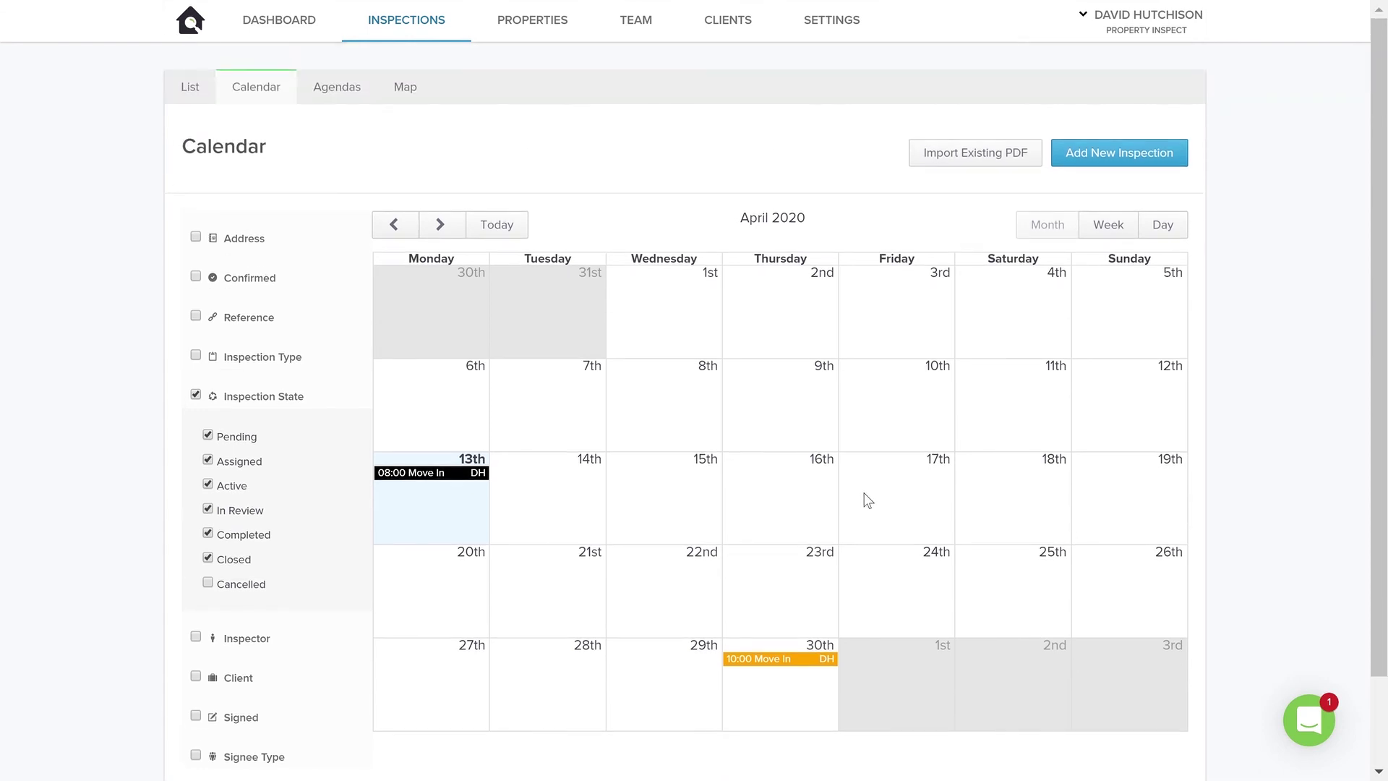